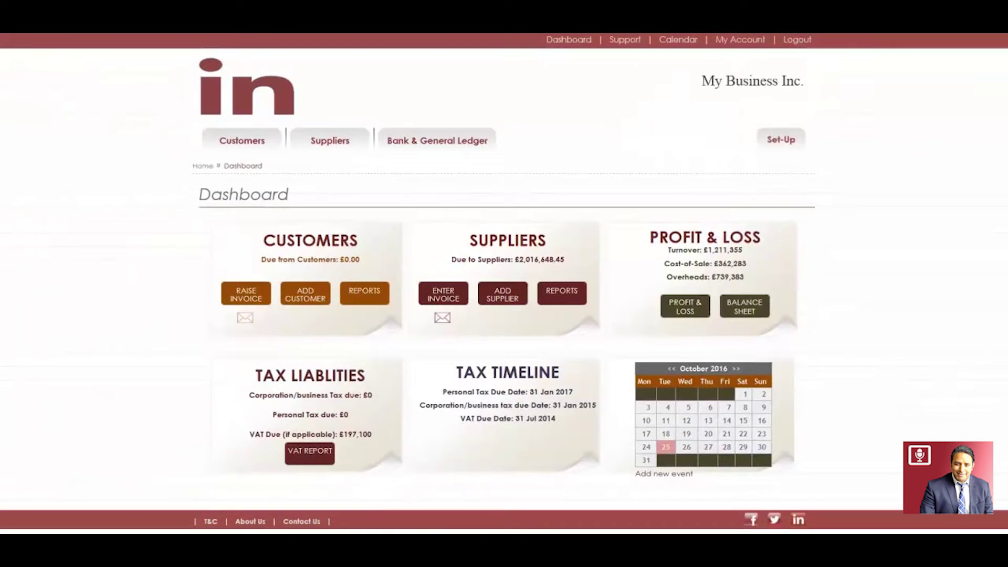
Open the Profit and Loss report settings and set the report period to 01/09/2016 through 30/09/2016
click(680, 311)
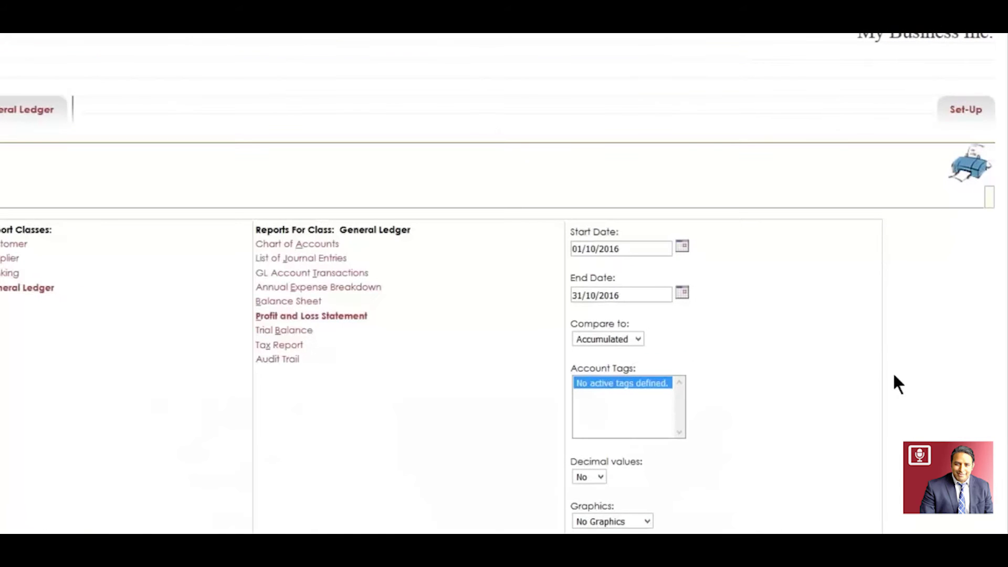
click(683, 247)
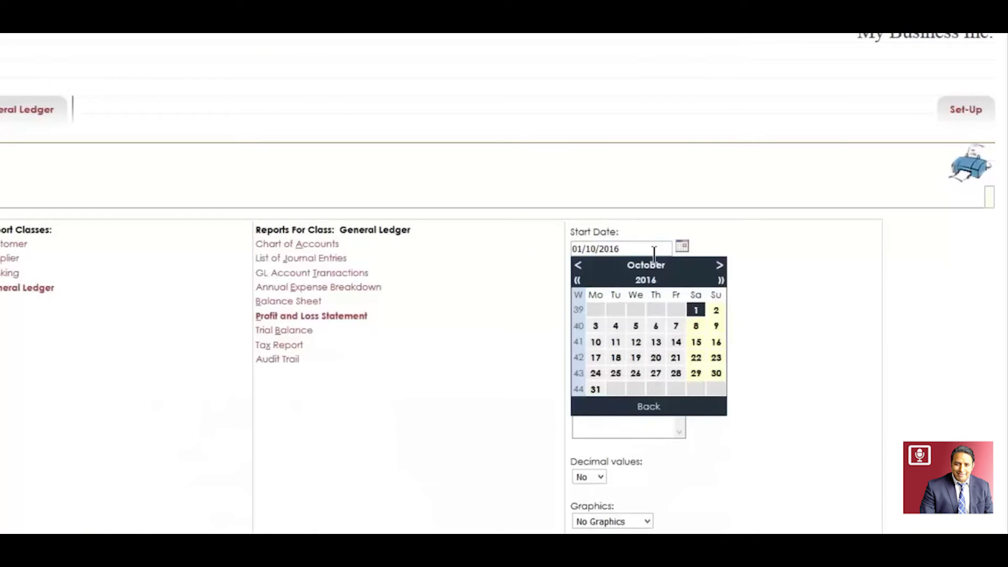
click(578, 267)
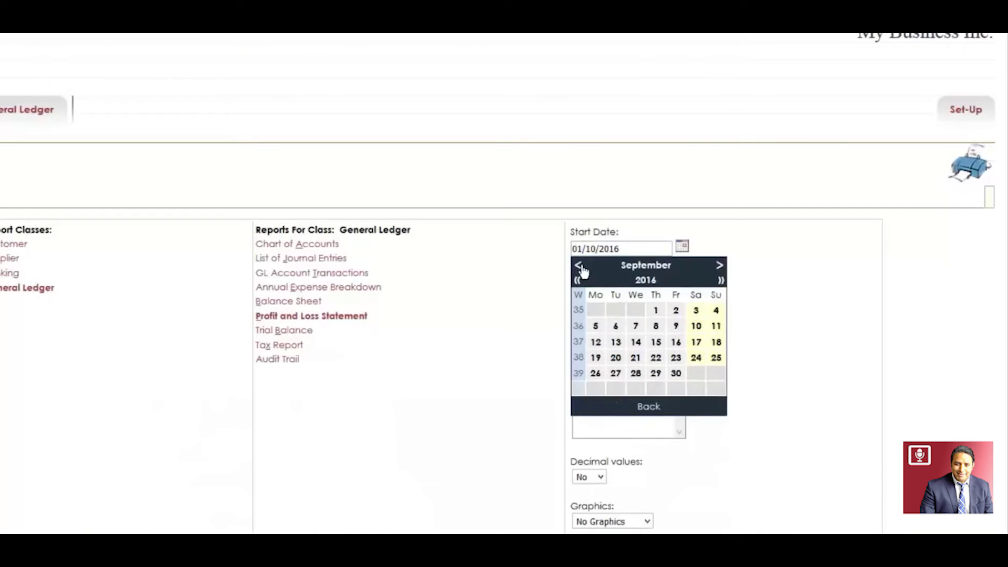
click(654, 311)
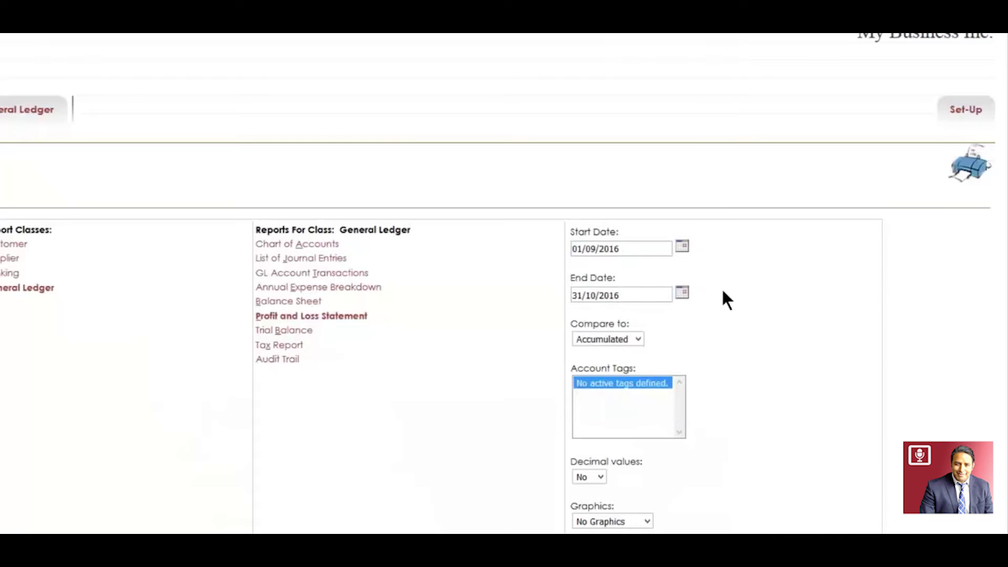
click(682, 295)
click(578, 314)
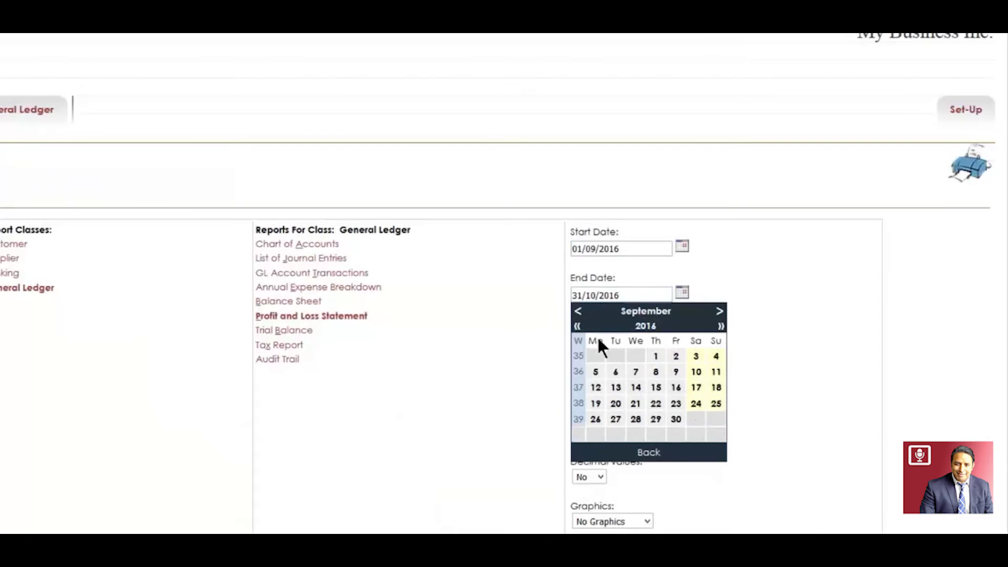
click(676, 419)
scroll(970, 402, up, 1)
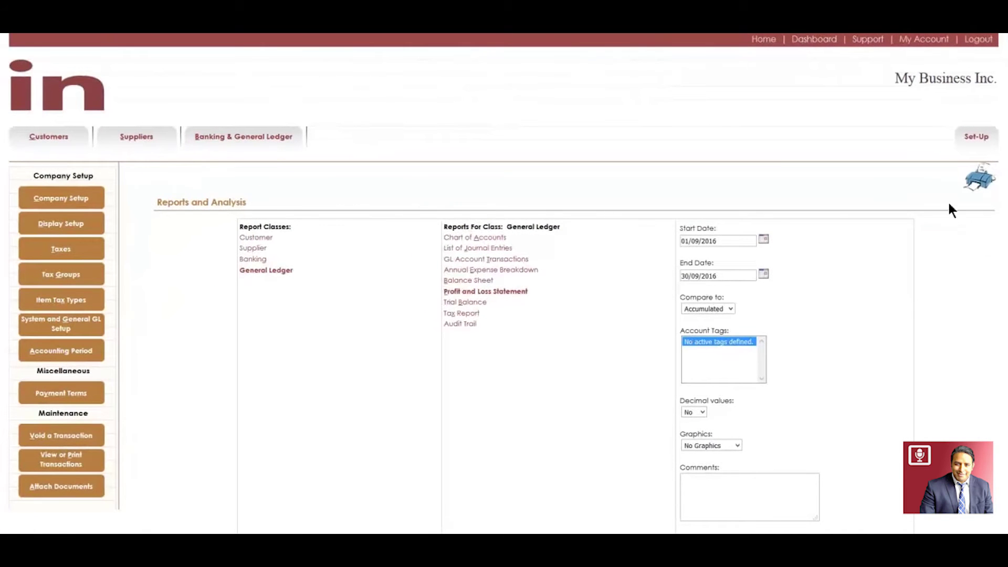
Check the accounting year options in the company setup, selecting 01/05/2015 - 30/04/2016
click(967, 139)
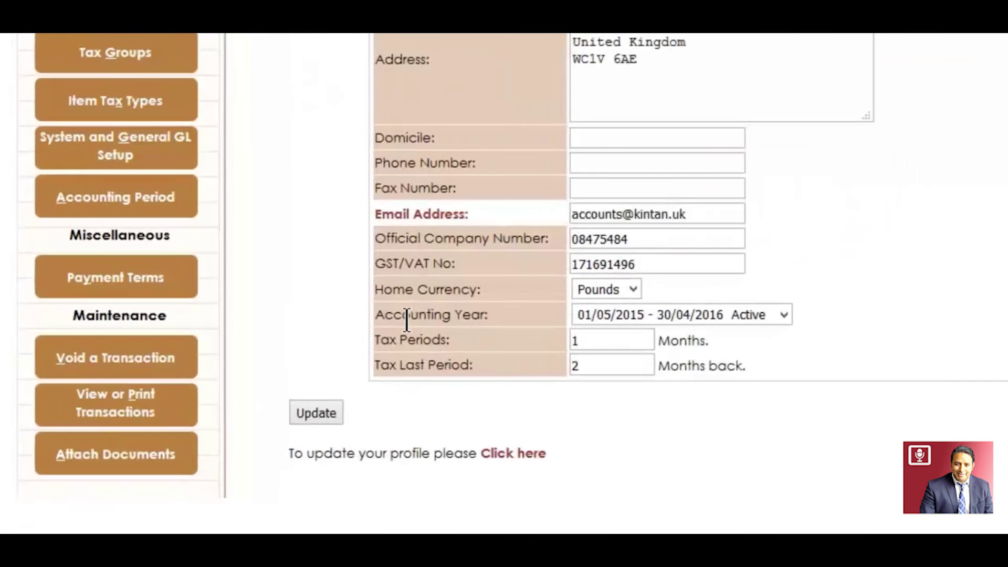
click(611, 316)
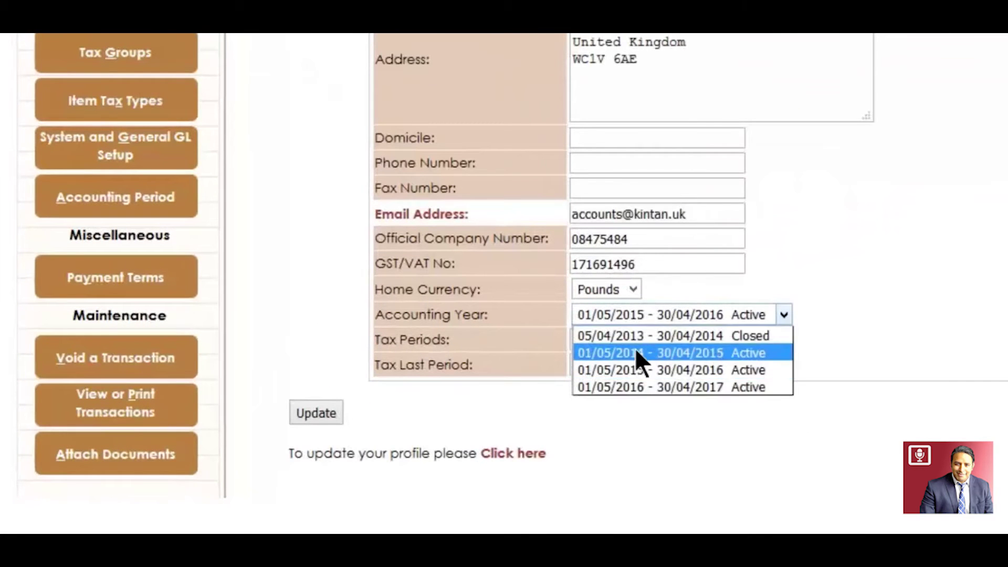
click(643, 369)
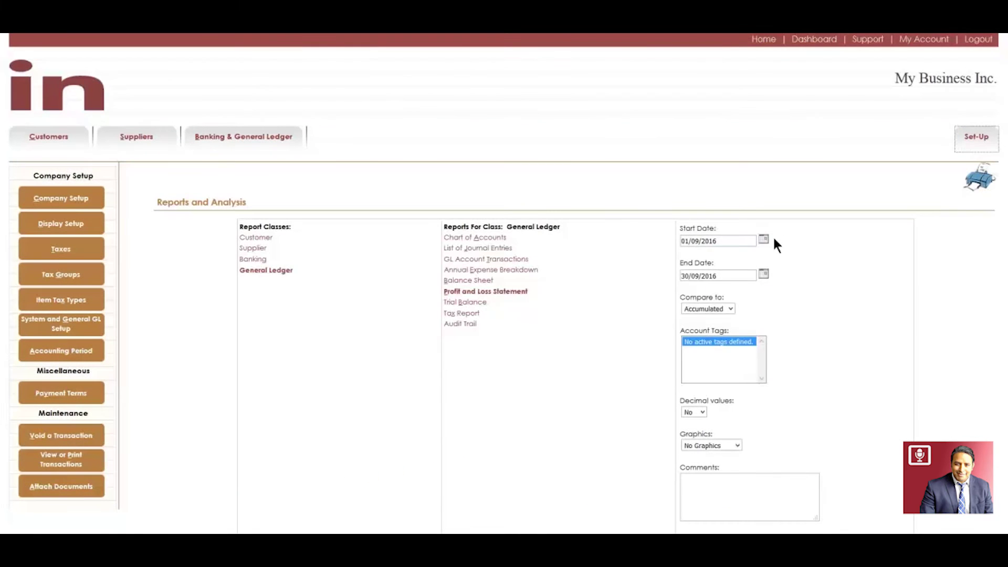
Set the Profit and Loss report's start date to 01/05/2015
click(764, 239)
click(687, 257)
click(687, 256)
click(687, 256)
click(687, 256)
click(685, 265)
click(760, 286)
Set the Profit and Loss report's end date to 30/04/2016
click(764, 274)
click(686, 291)
click(686, 291)
click(686, 290)
click(687, 290)
click(686, 290)
click(774, 357)
Set the report's comparison to Period Y-1
scroll(910, 278, down, 1)
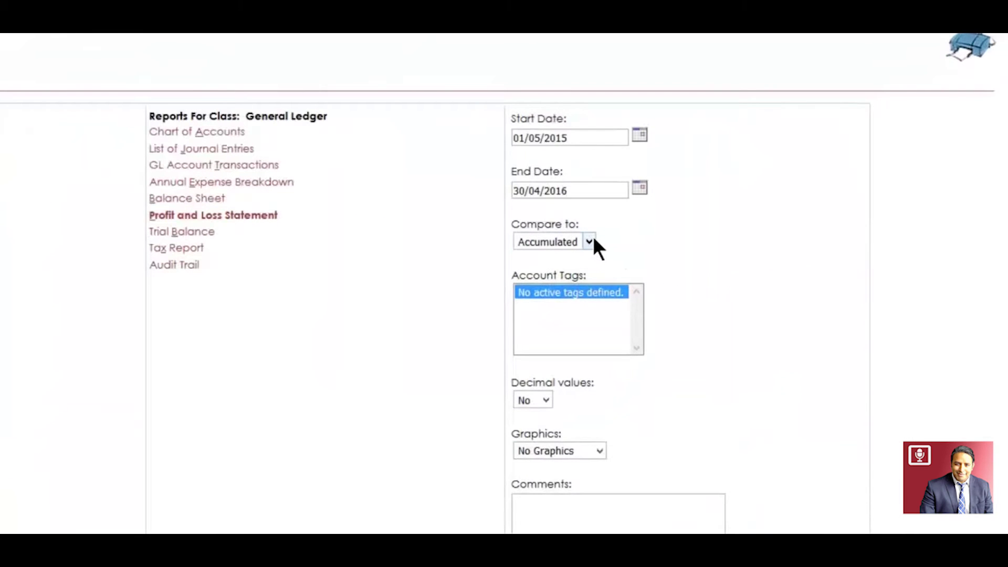
click(590, 242)
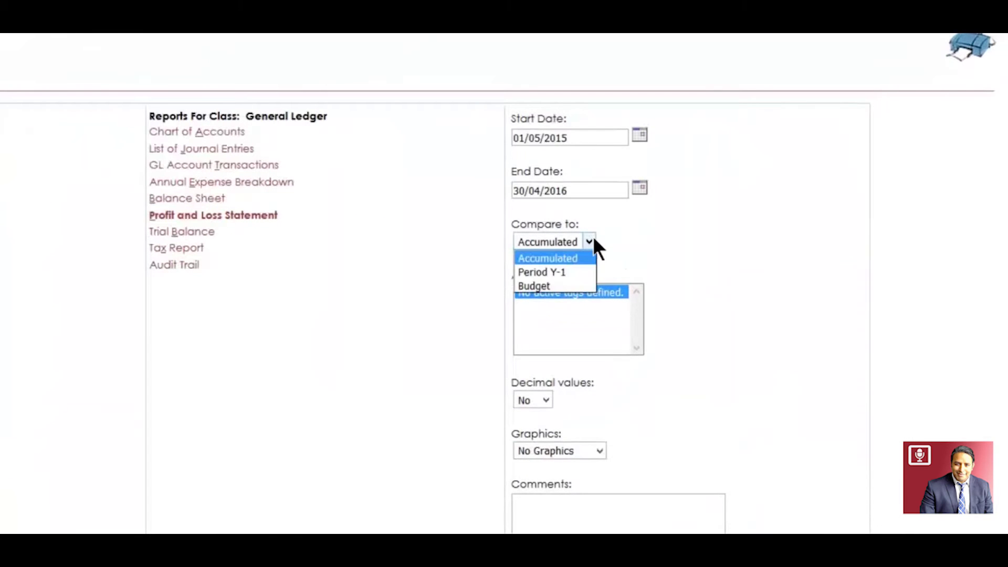
click(566, 272)
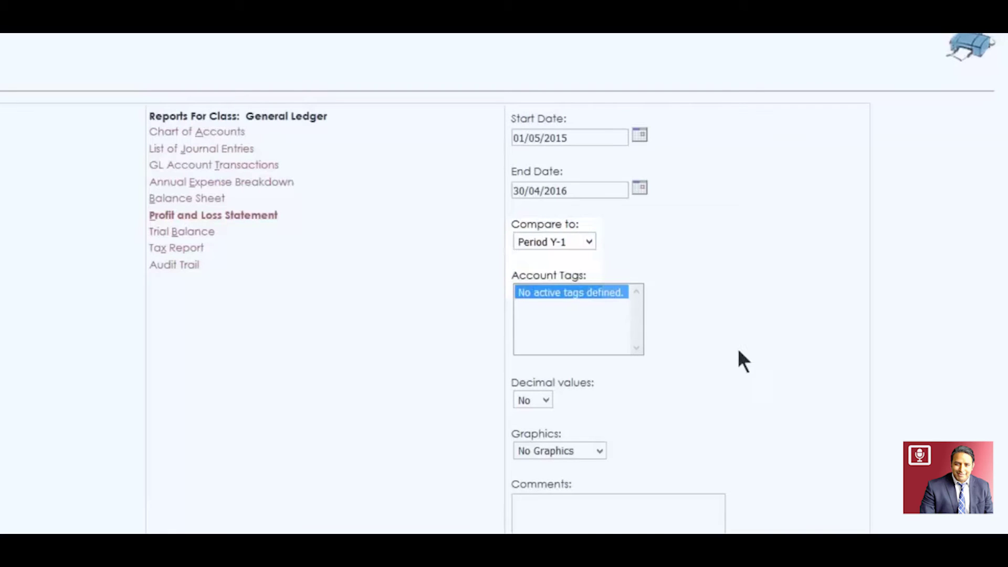
Set the report graphics to Horizontal bars and display the Profit and Loss Statement as a PDF
scroll(747, 356, down, 3)
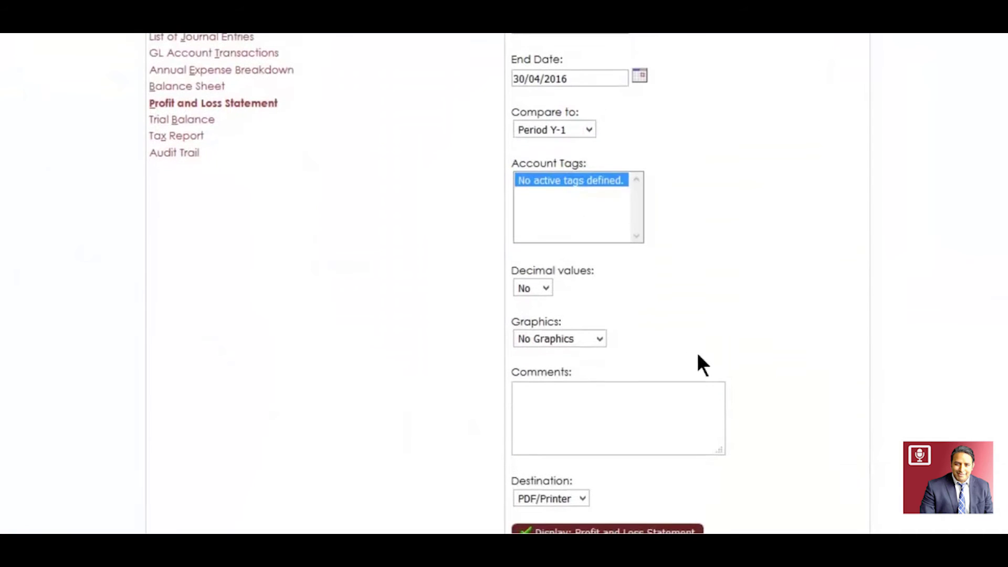
click(600, 339)
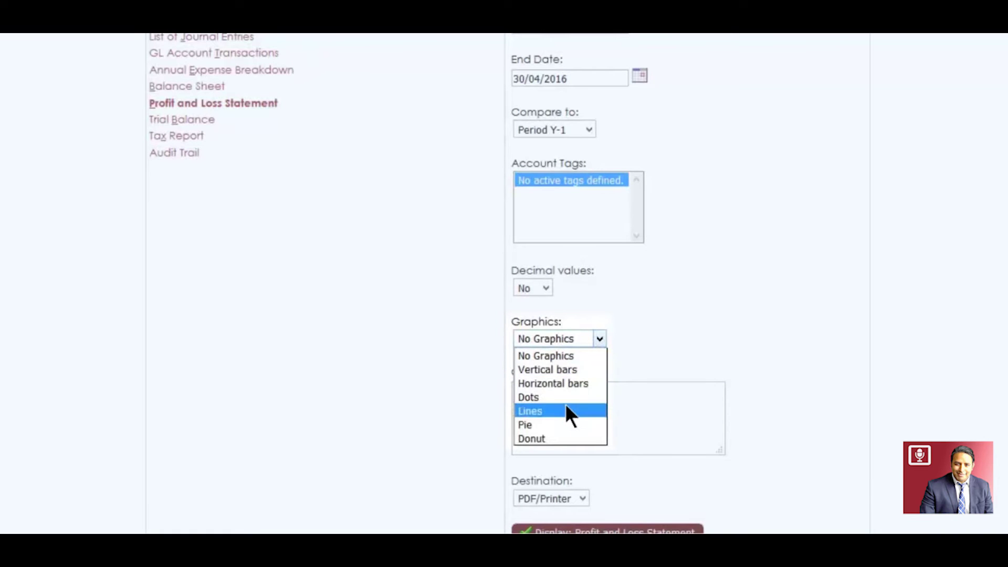
click(557, 384)
scroll(760, 226, down, 3)
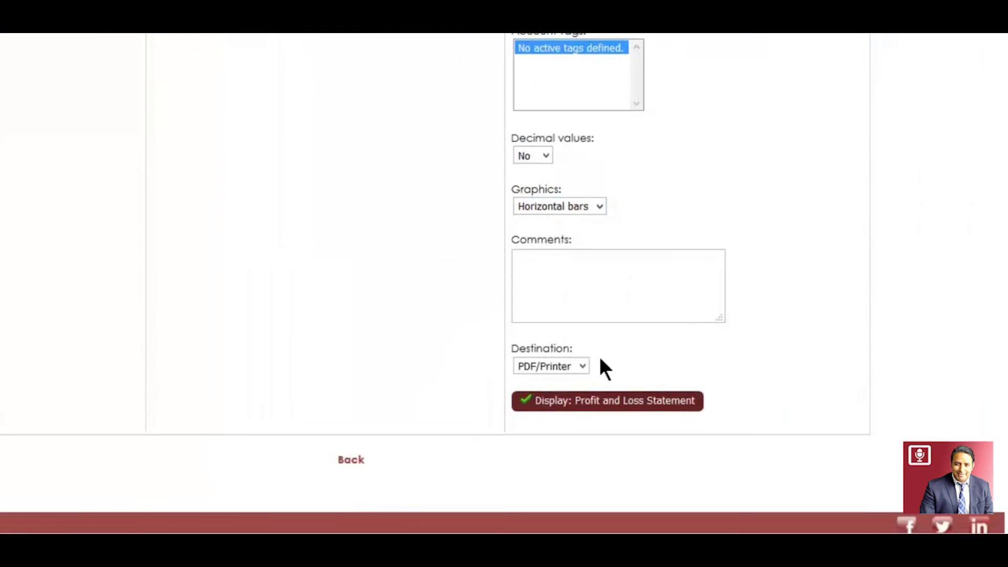
click(583, 366)
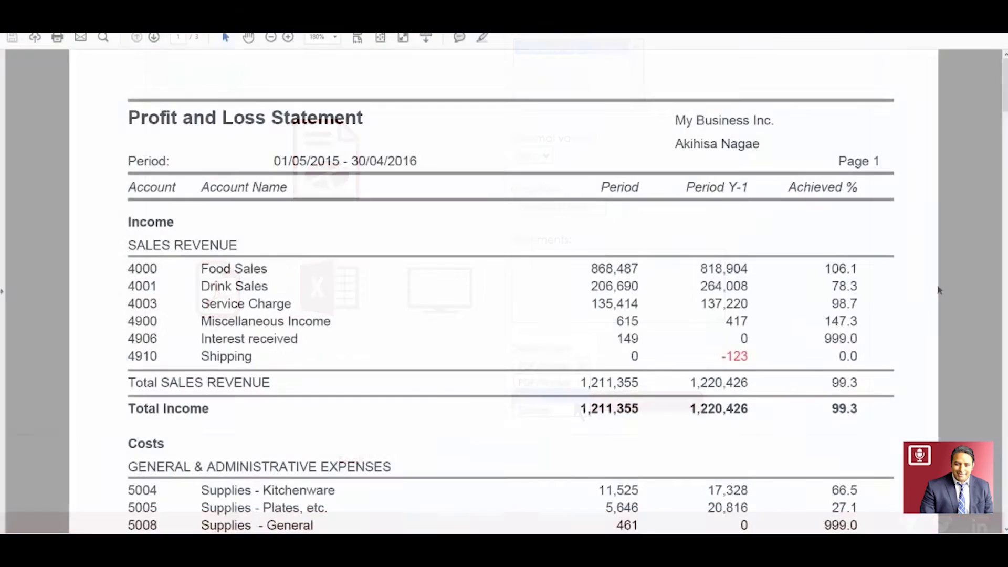
Examine the statement's income, administrative expenses, cost of goods sold, payroll expenses and calculated return against the previous period
drag(1005, 80, 1006, 100)
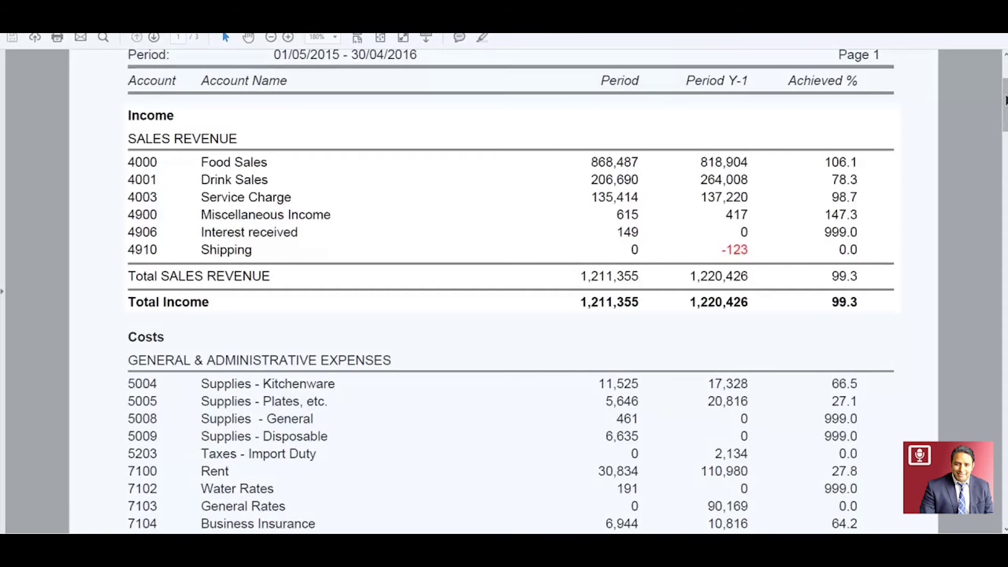
drag(1006, 100, 1005, 150)
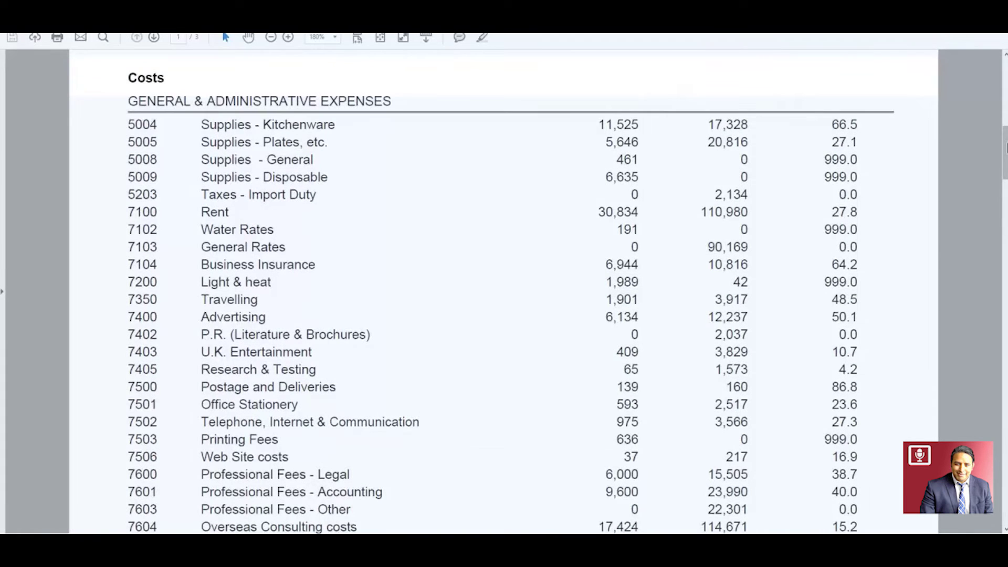
drag(1005, 147, 1006, 154)
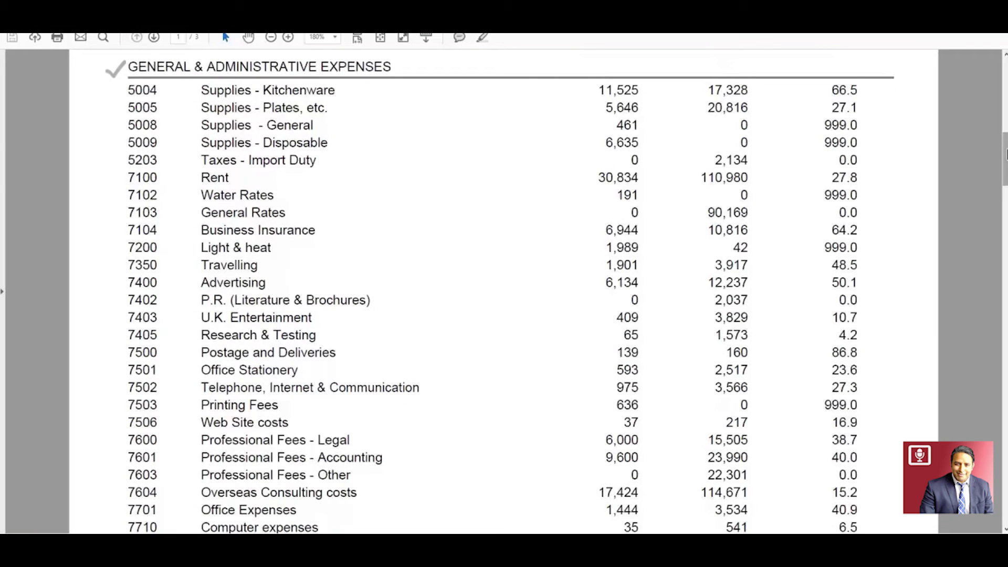
drag(1006, 154, 1005, 243)
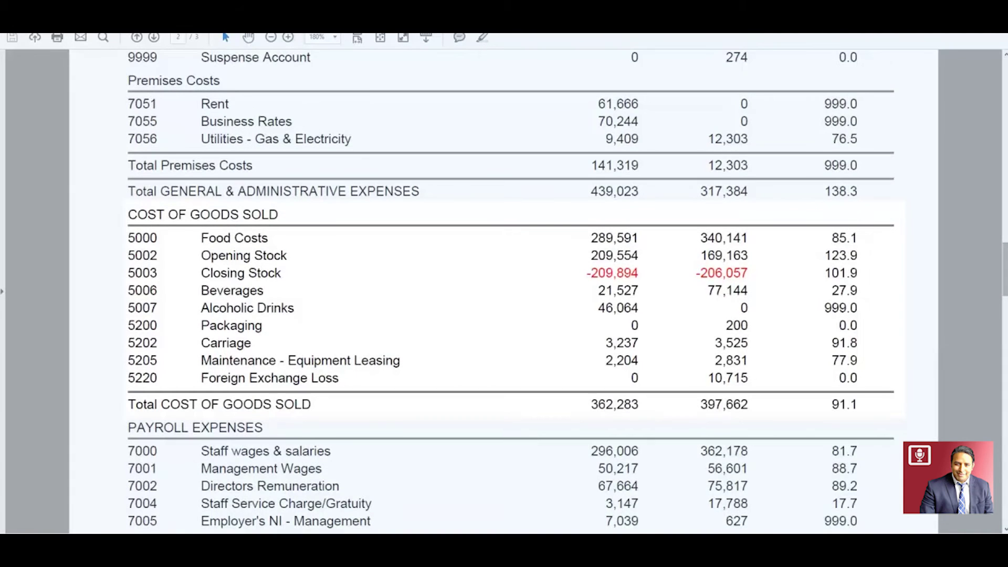
drag(1006, 243, 1005, 265)
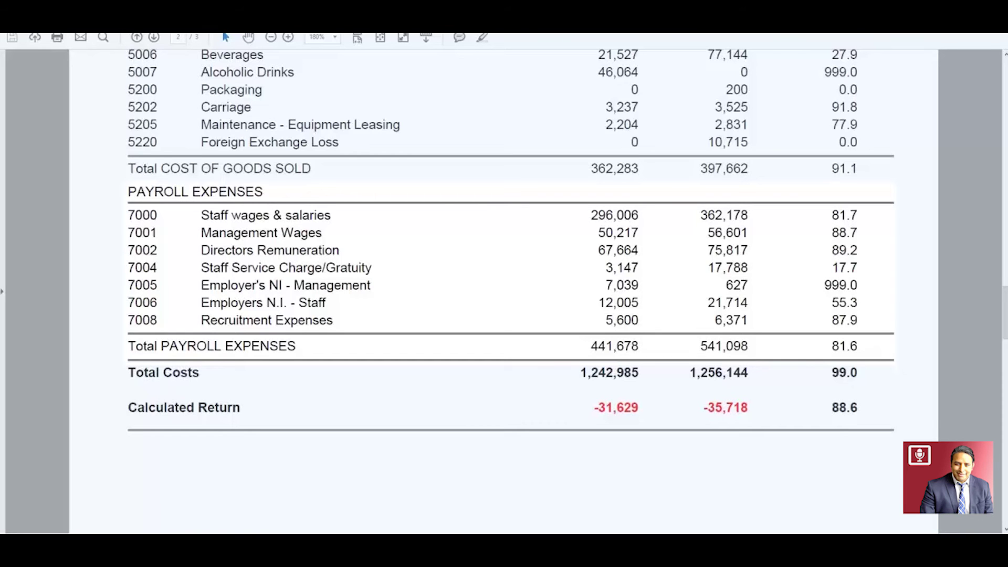
drag(1006, 299, 1007, 335)
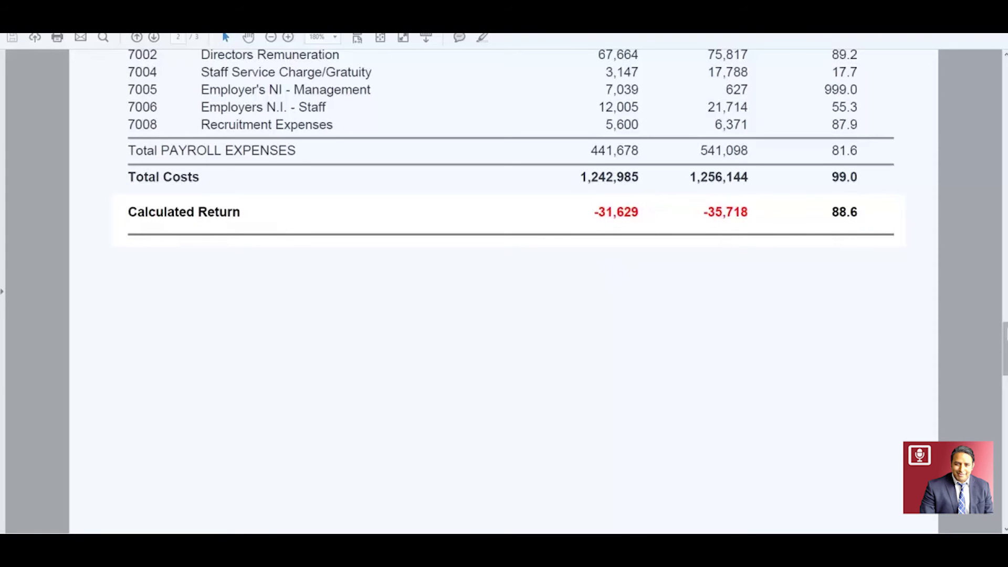
scroll(505, 289, up, 8)
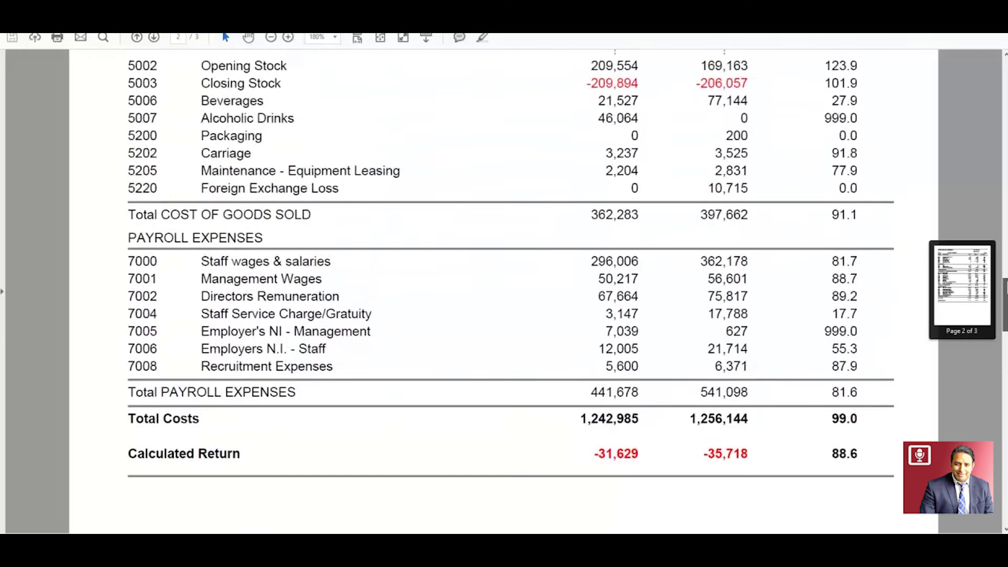
scroll(504, 289, up, 20)
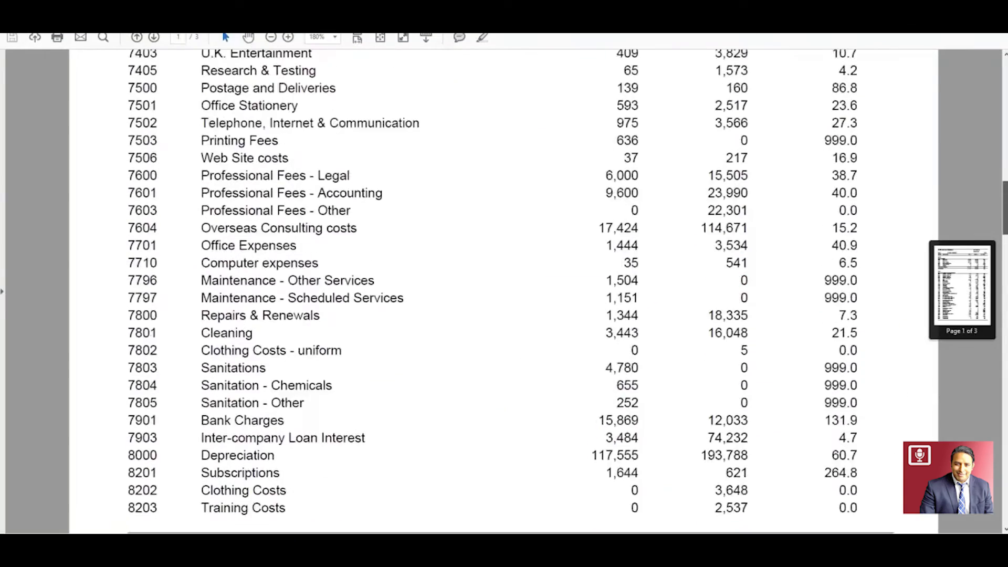
scroll(505, 289, up, 8)
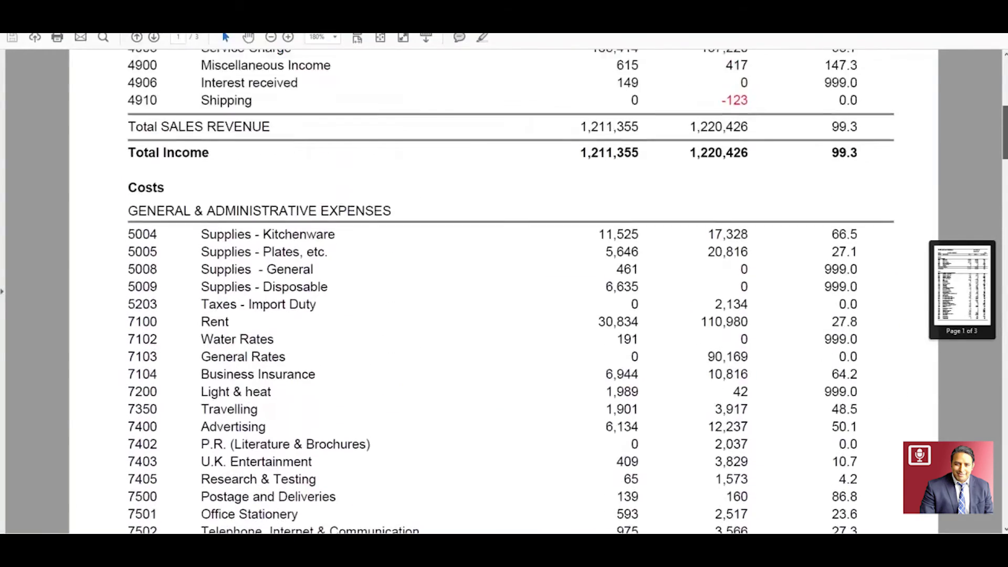
scroll(504, 289, up, 3)
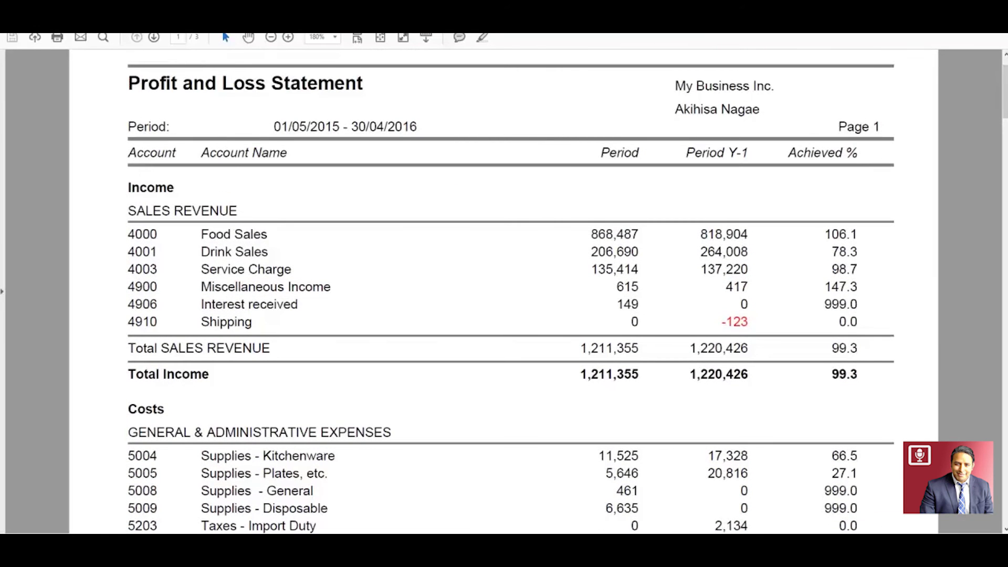
Switch back to the accounting site's dashboard and reopen the Profit and Loss report settings
key(alt+Tab)
scroll(897, 123, up, 3)
click(816, 41)
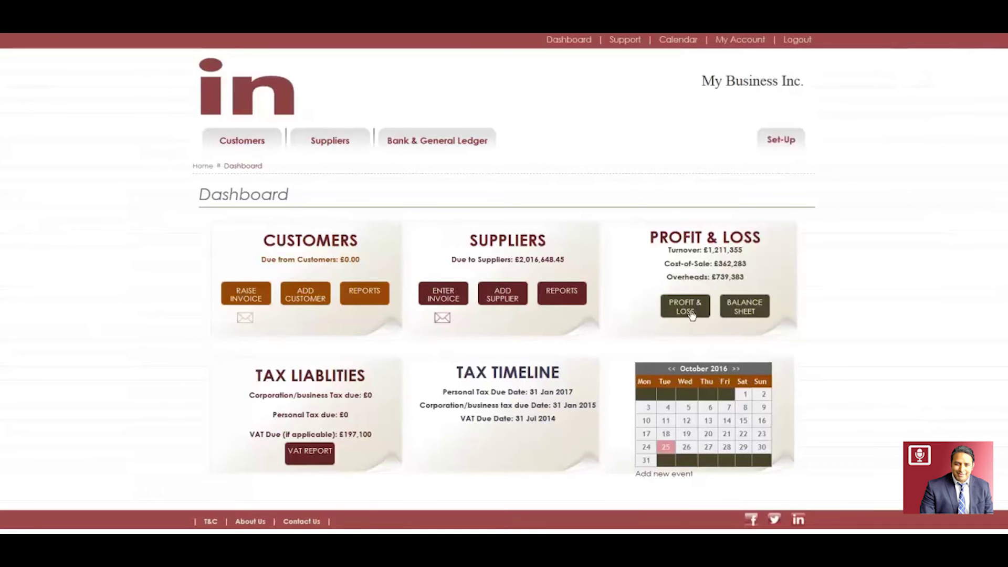
click(686, 308)
Set the start date of the new Profit and Loss report to 01/05/2015
click(764, 193)
click(686, 207)
click(685, 208)
click(686, 207)
click(686, 207)
click(686, 207)
click(686, 218)
click(760, 241)
Set the new report's end date to 30/04/2016 and display the statement as an Excel spreadsheet
click(764, 228)
click(686, 241)
click(685, 241)
click(686, 242)
click(685, 242)
double_click(685, 241)
click(774, 322)
scroll(849, 361, down, 2)
click(704, 419)
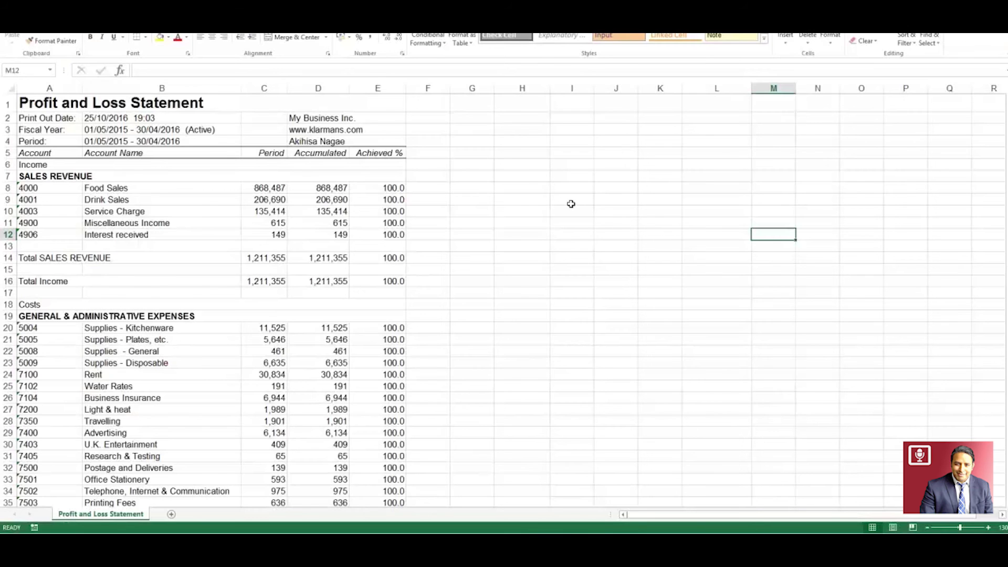
Enter the heading "Gross profit Margin" in cell H7 beside the statement
click(527, 176)
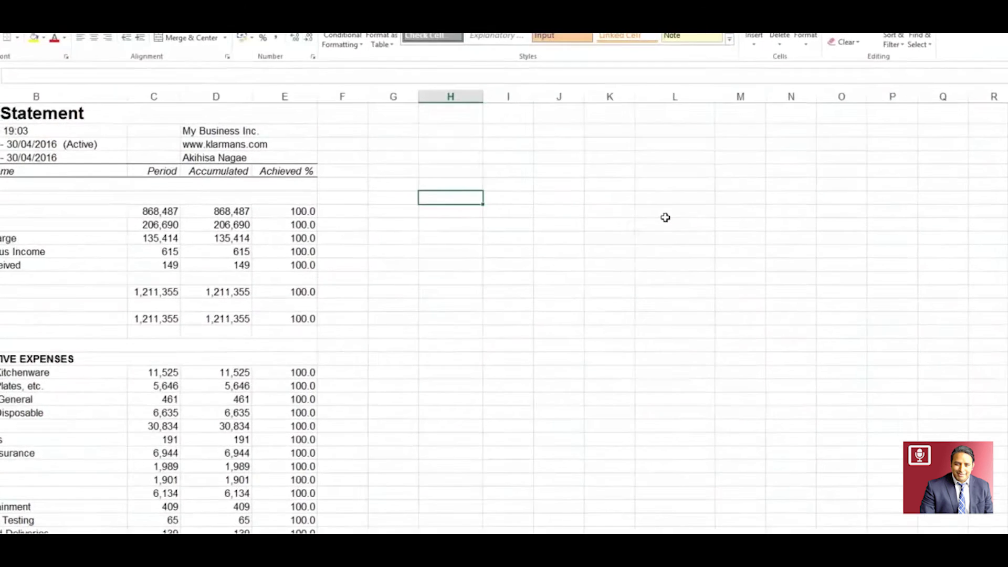
text(Gross)
text(pr)
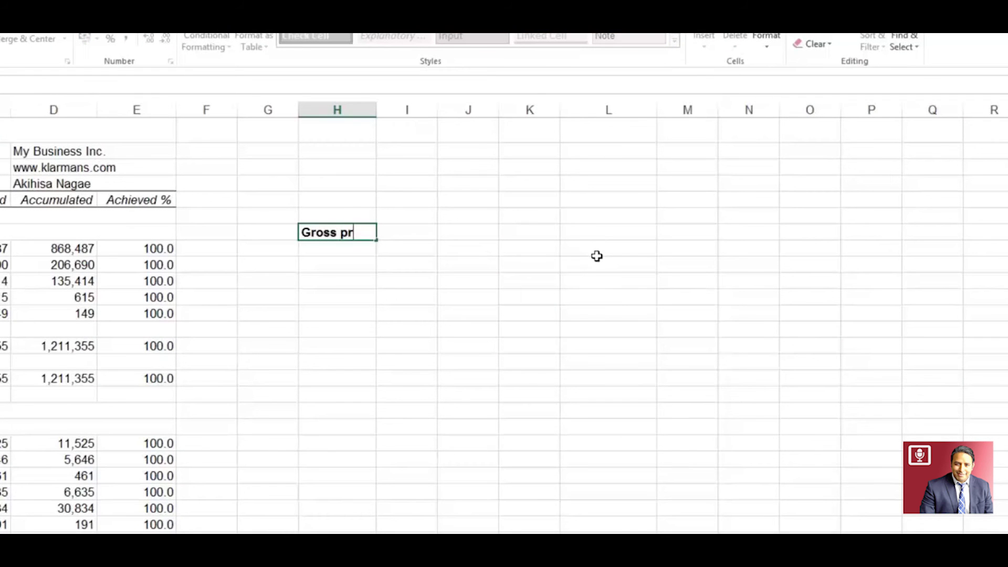
text(ofit Margin)
key(Return)
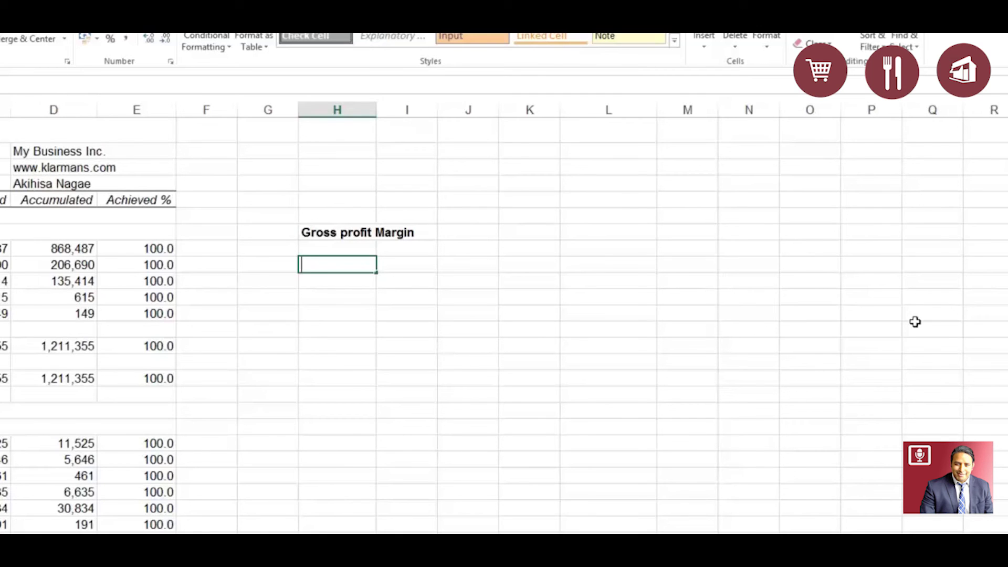
Label cell H9 "Gross Profit" and make I9 reference the Total Income period amount in C16
text(Gross Profit)
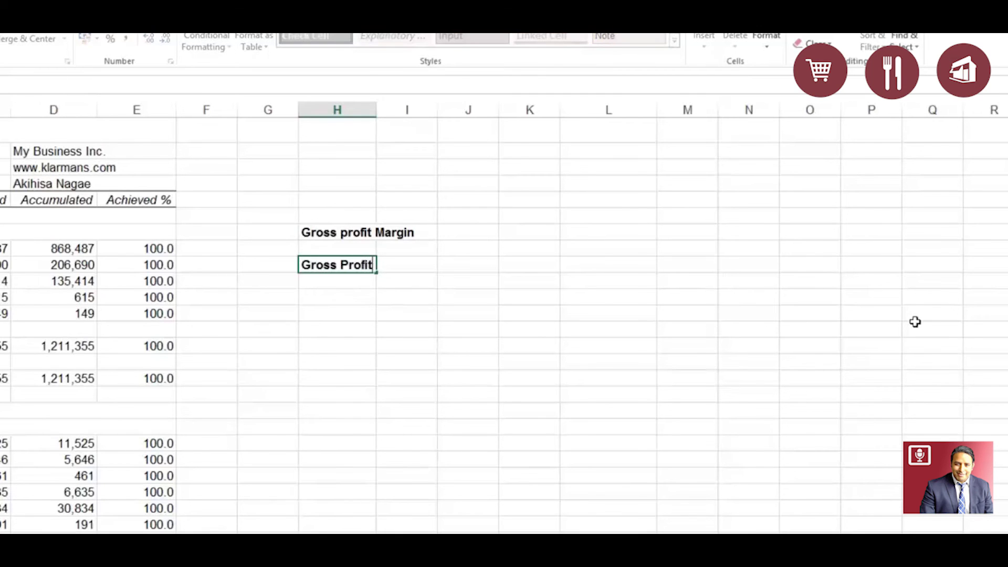
key(Tab)
text(=)
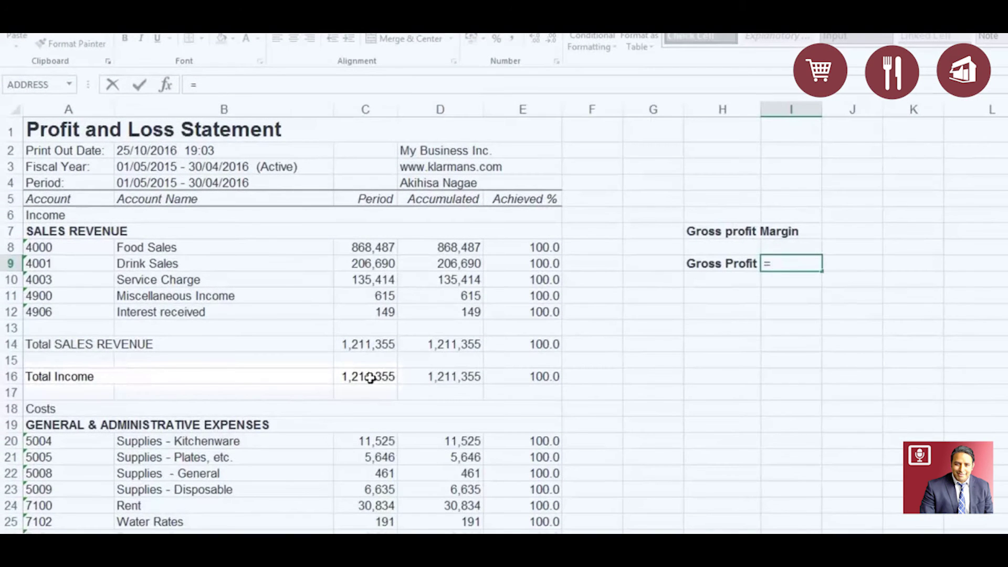
click(357, 366)
key(ctrl+Return)
Make cell J9 reference the Total COST OF GOODS SOLD period amount in C74
click(853, 263)
text(+)
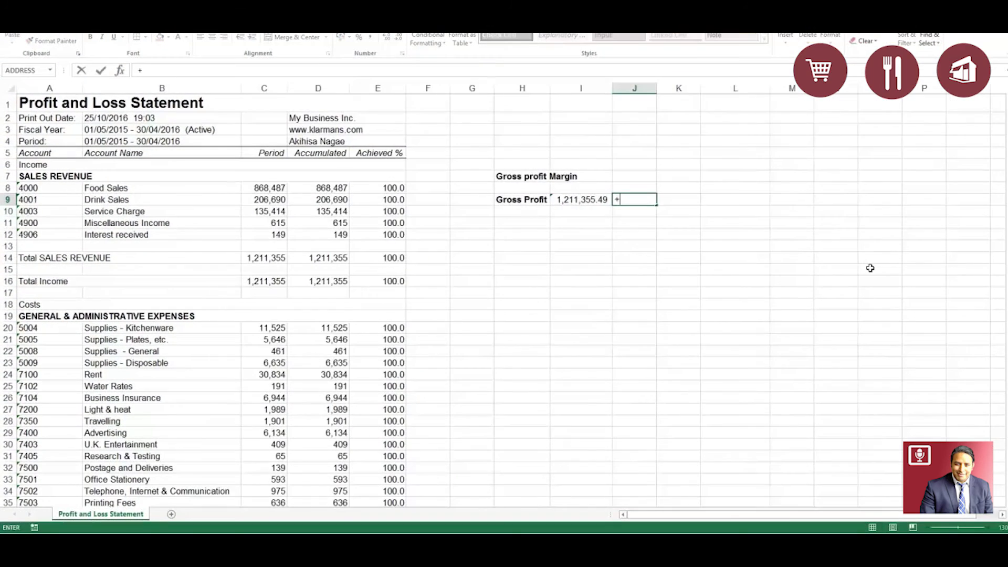
scroll(871, 269, down, 13)
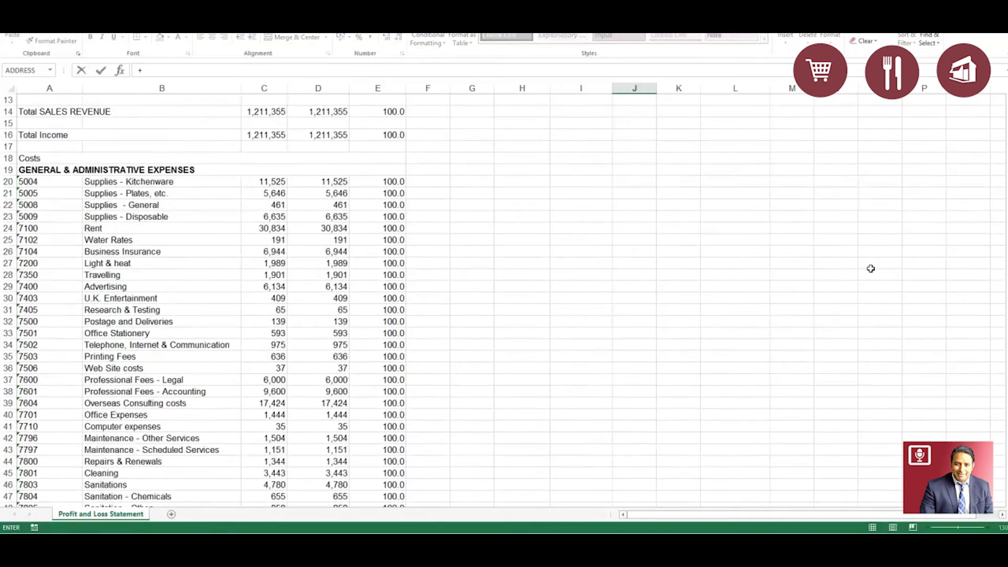
scroll(871, 268, down, 3)
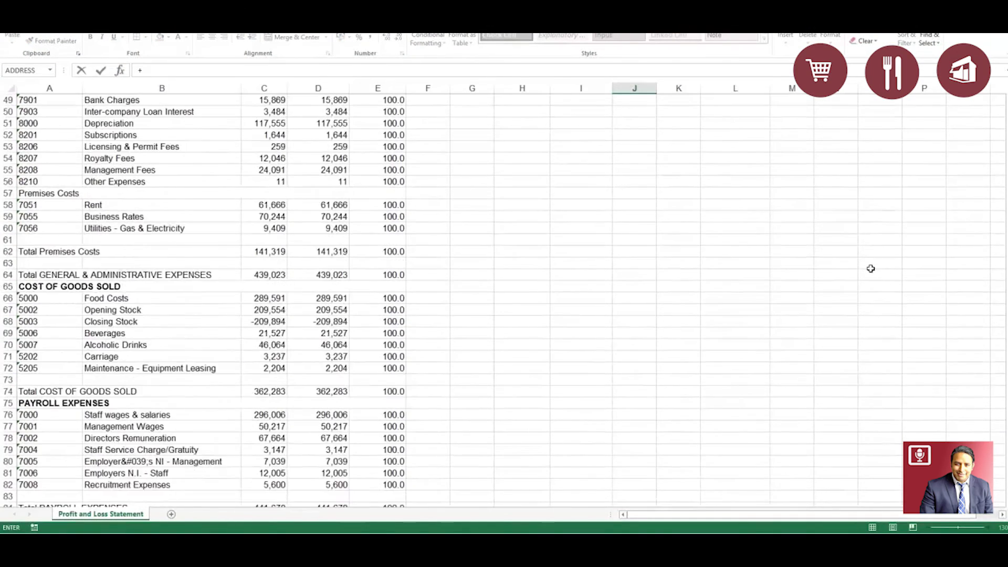
scroll(793, 321, down, 3)
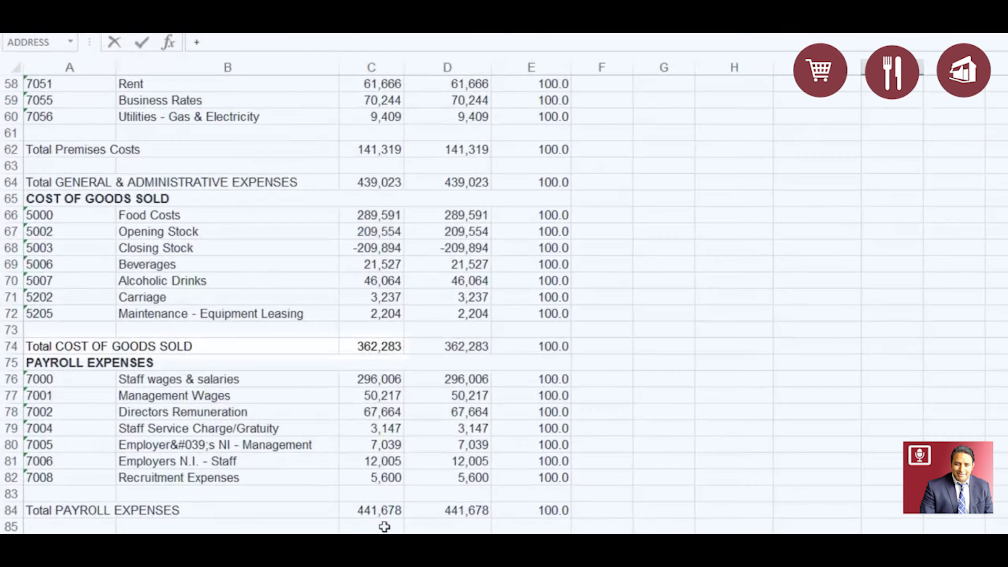
click(389, 347)
key(Return)
scroll(868, 195, up, 3)
Calculate the gross profit in K9 by subtracting the cost of goods sold in J9 from the income in I9
click(869, 195)
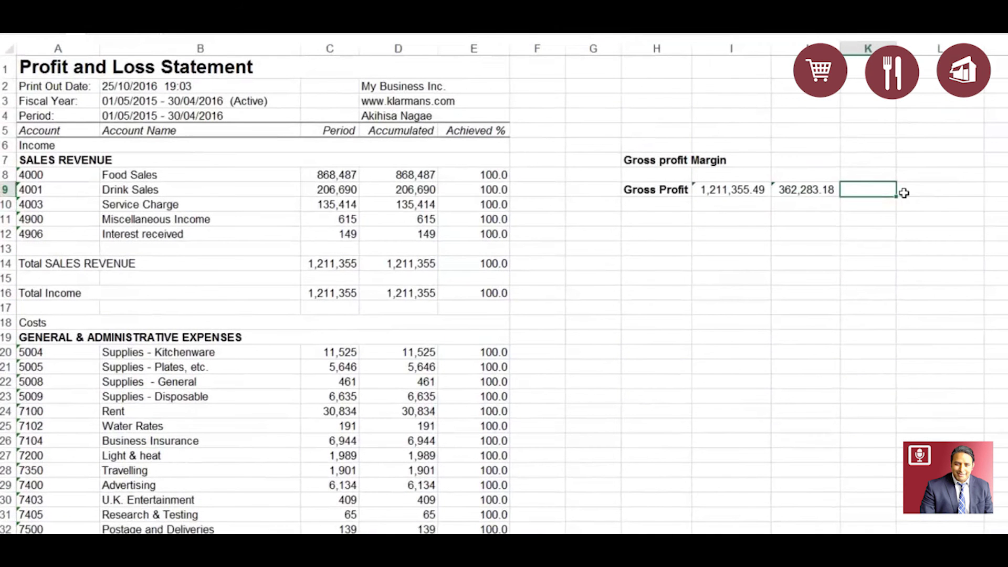
text(=)
key(Left)
key(Left)
key(Left)
key(Right)
text(-)
key(Left)
key(Return)
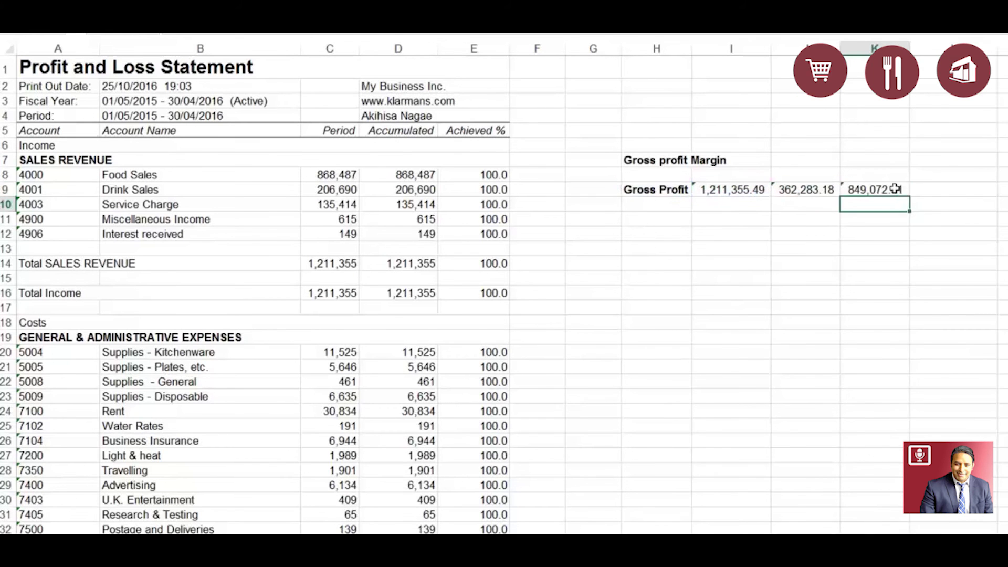
Add a bottom border to K9 and make K10 below it reference the total income in I9
right_click(895, 191)
key(Escape)
key(Down)
text(+)
key(Up)
key(Left)
key(Left)
key(Return)
Calculate the gross profit margin in L9 by dividing K9 by K10
click(988, 184)
text(+)
key(Left)
text(/)
click(653, 209)
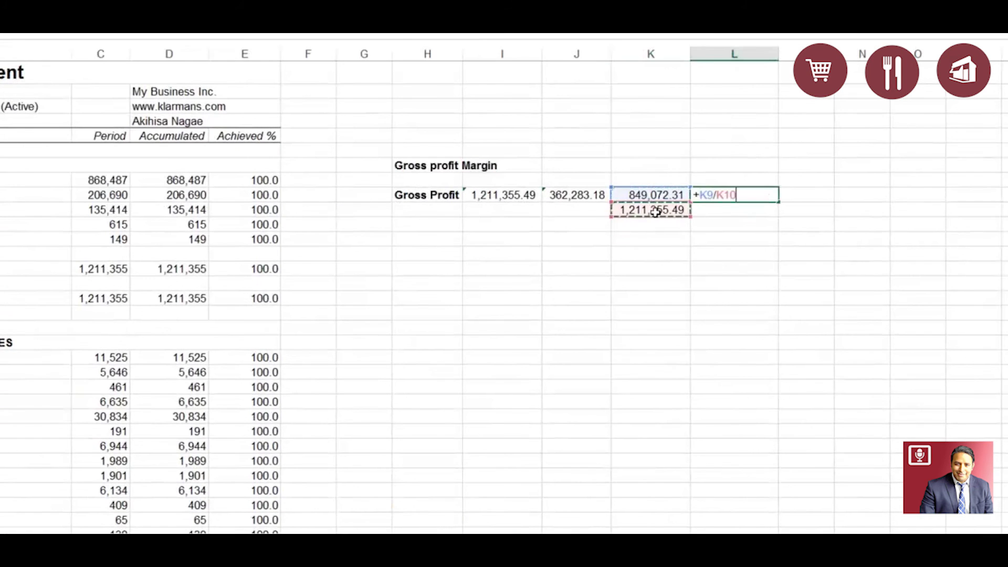
key(Return)
Format the gross profit margin in L9 as a percentage with 2 decimal places
click(732, 195)
right_click(741, 196)
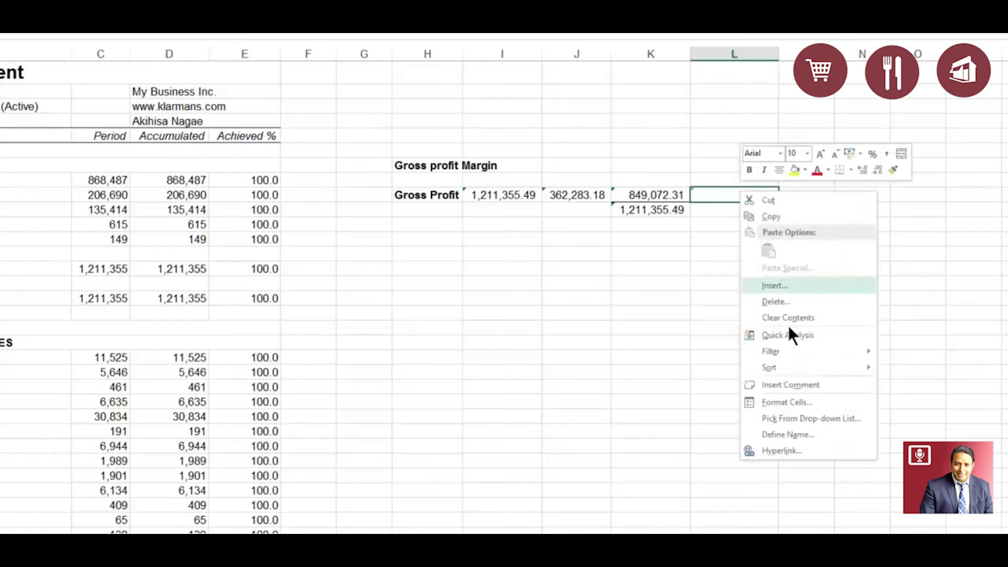
click(768, 401)
click(286, 239)
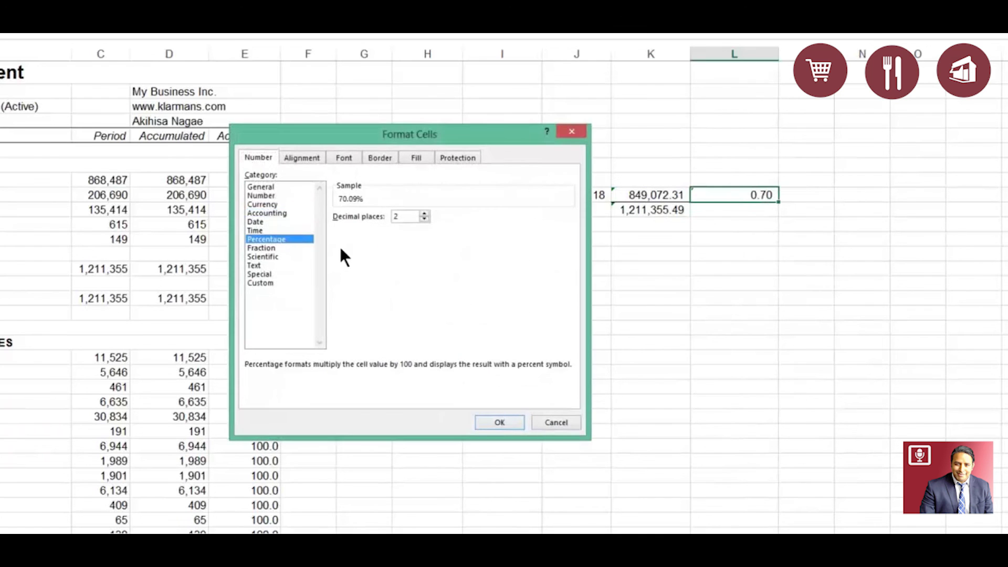
click(500, 423)
click(958, 441)
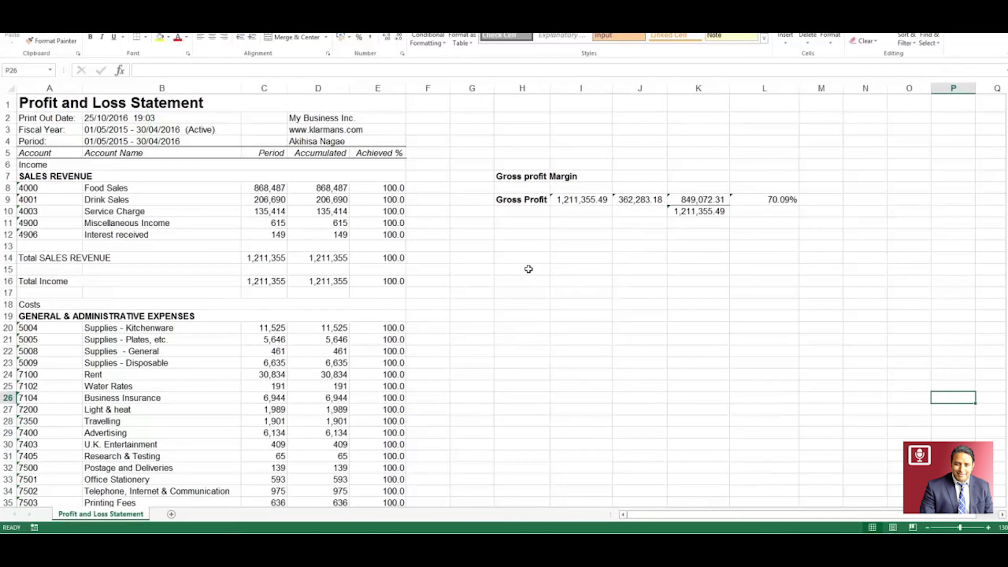
Enter the heading "Net Profit Margin" in cell H15 below the gross profit calculation
click(529, 269)
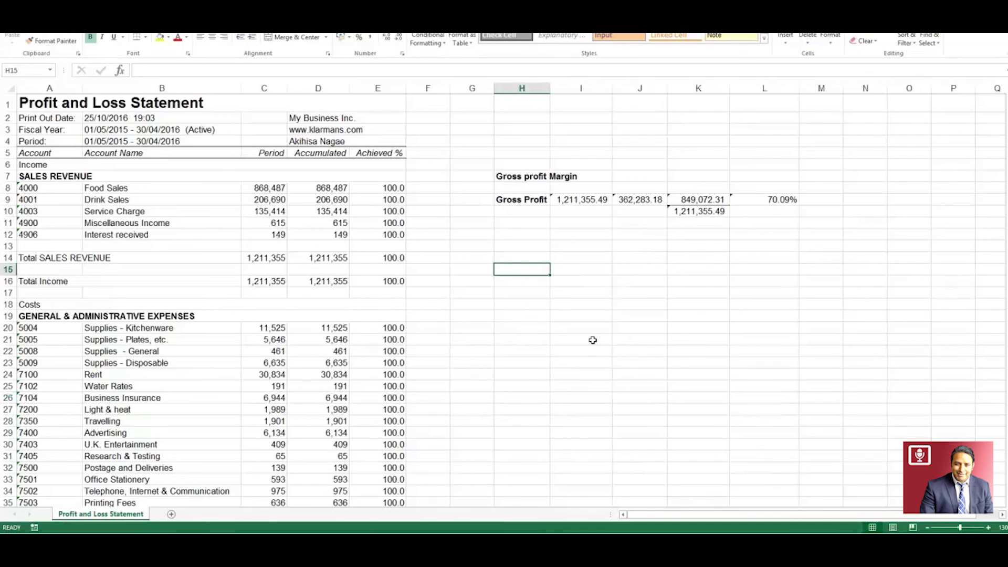
text(Net Prof)
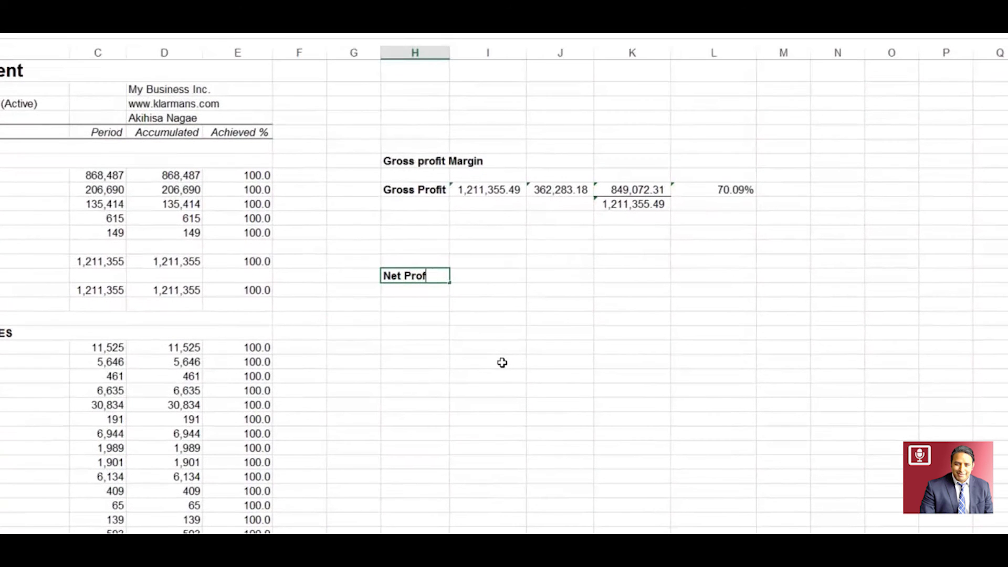
text(it Margin)
key(Return)
key(Return)
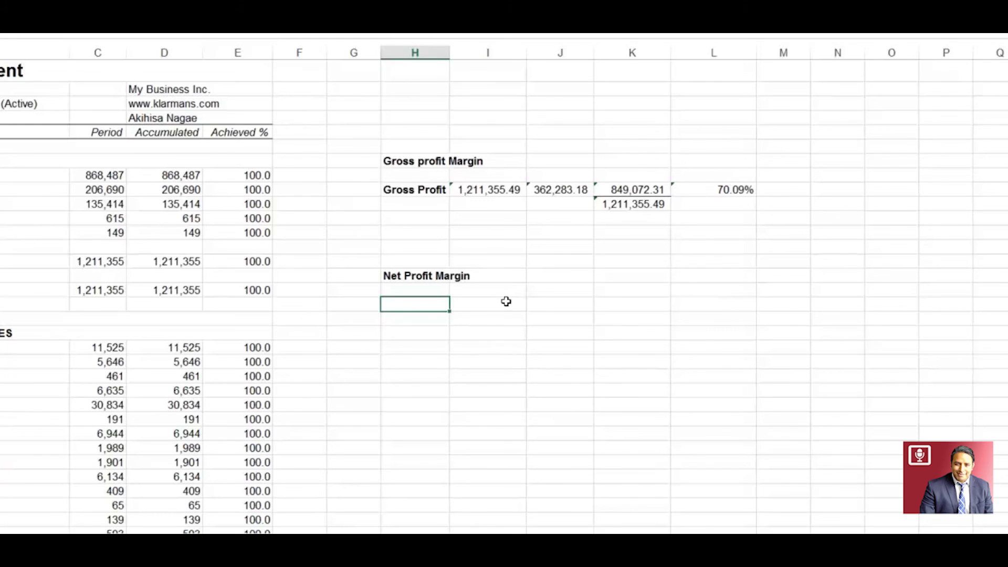
click(506, 301)
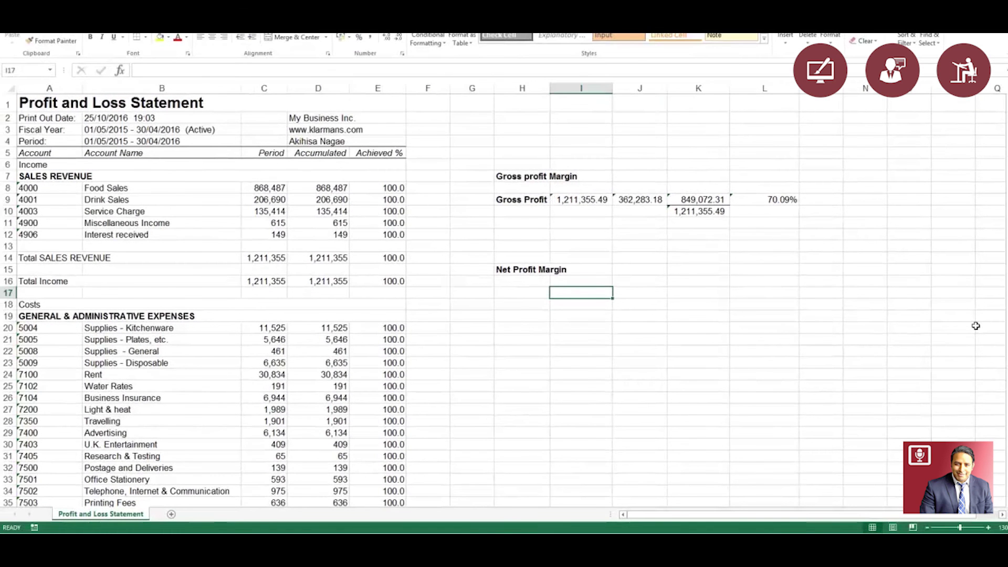
Make K15 reference the Calculated Return period amount in C88 at the end of the statement
click(704, 271)
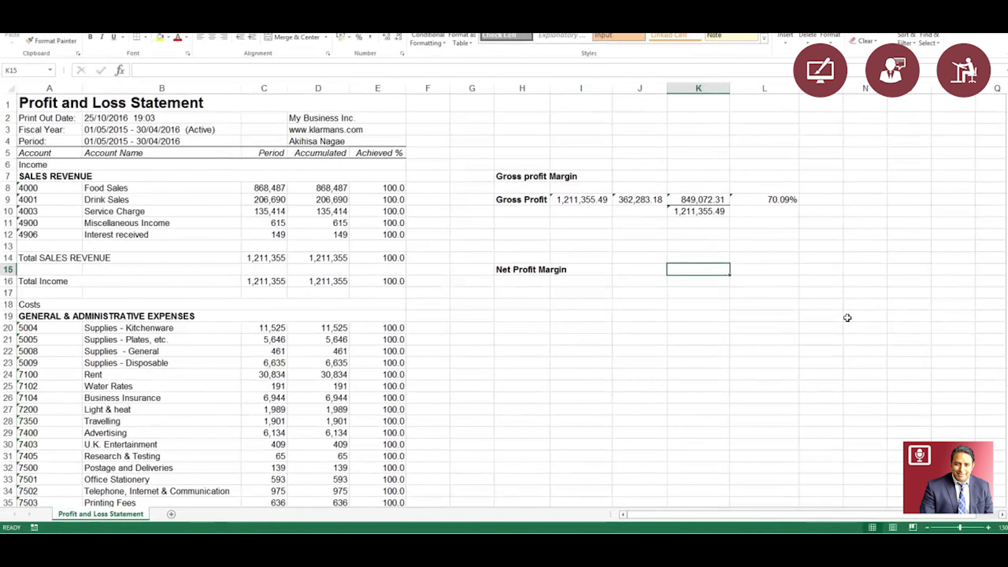
text(=)
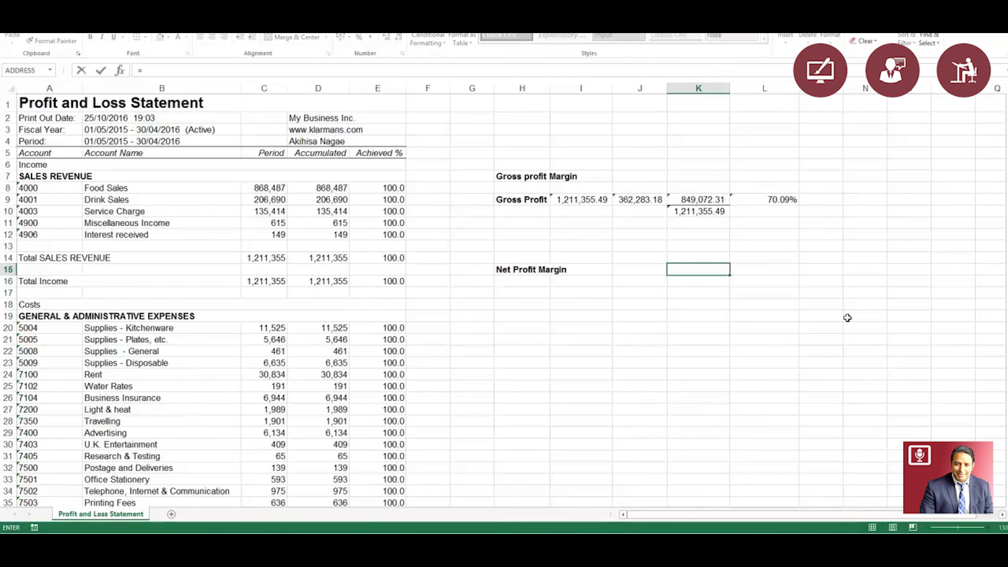
scroll(848, 318, down, 19)
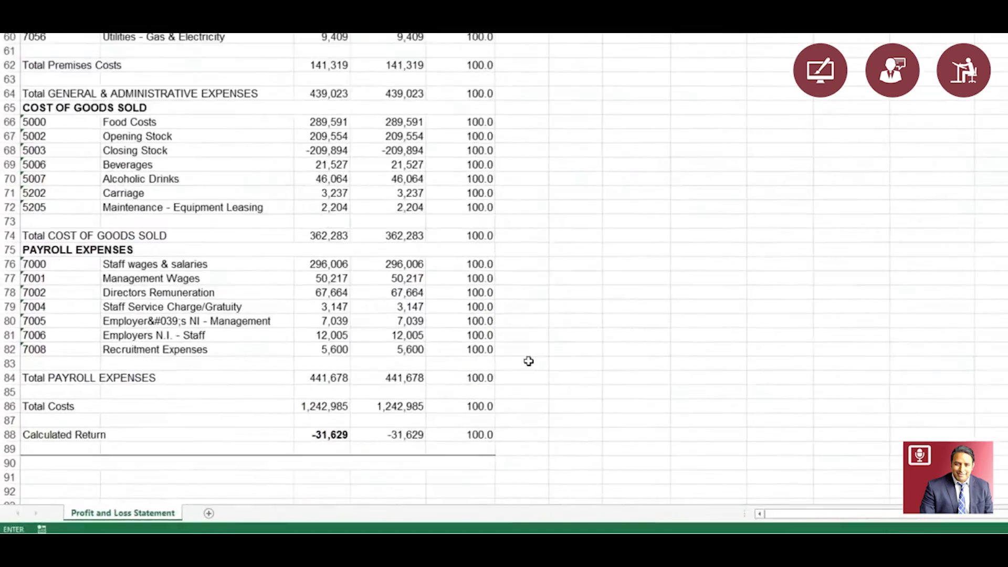
click(307, 440)
scroll(455, 471, up, 19)
key(Return)
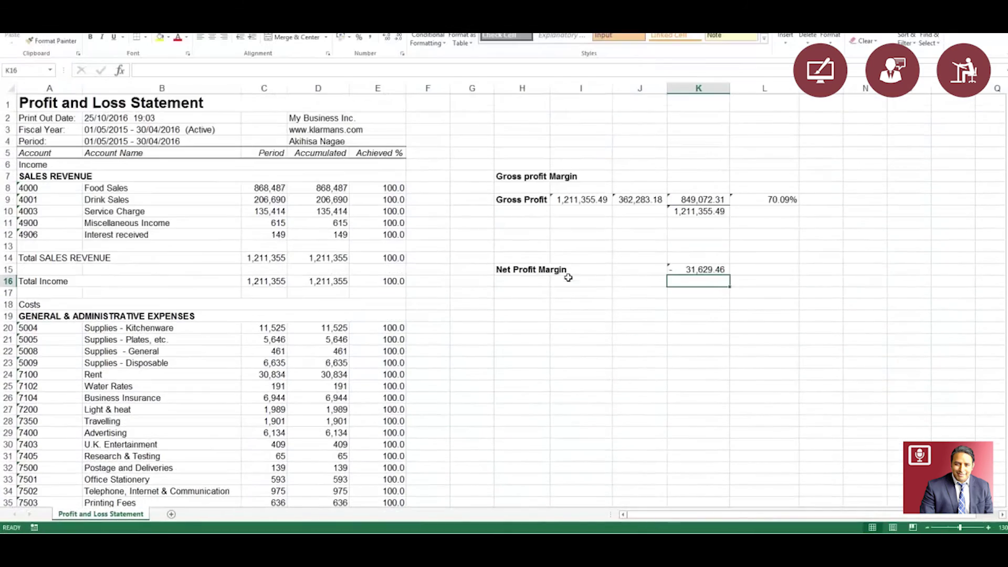
Add a bottom border to K15 and make K16 reference the Total Income period amount in C16
right_click(694, 267)
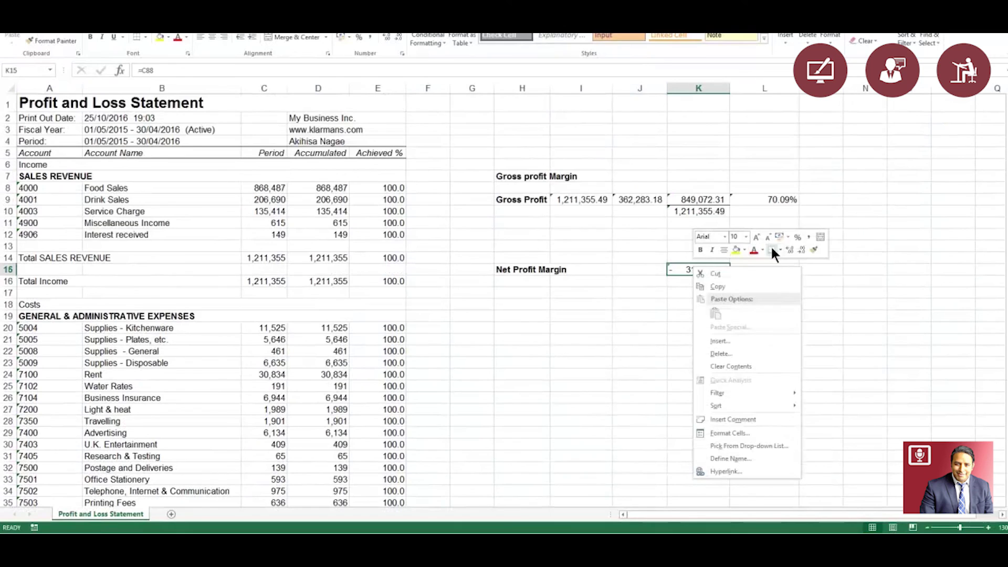
click(771, 250)
click(720, 282)
text(+)
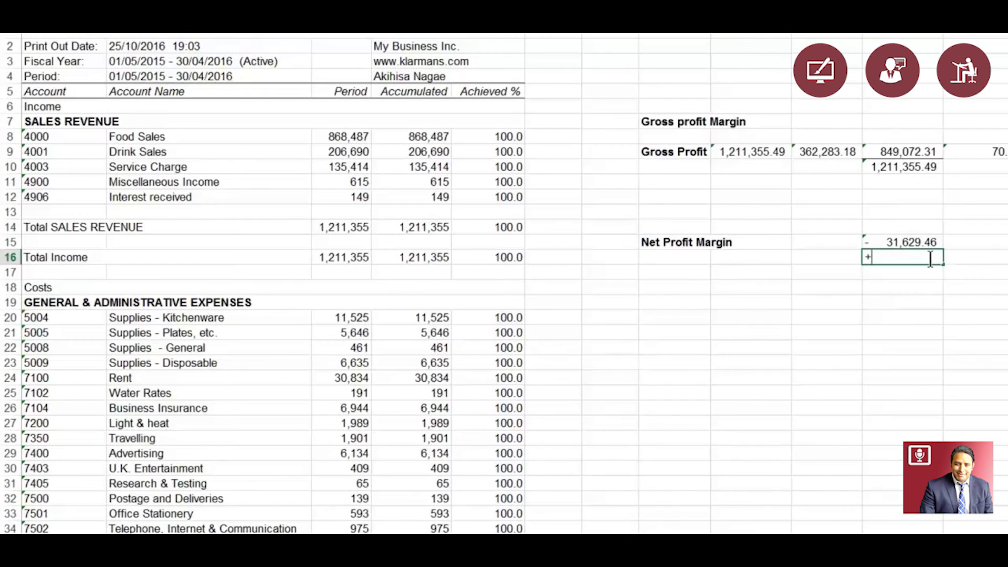
click(332, 258)
key(Return)
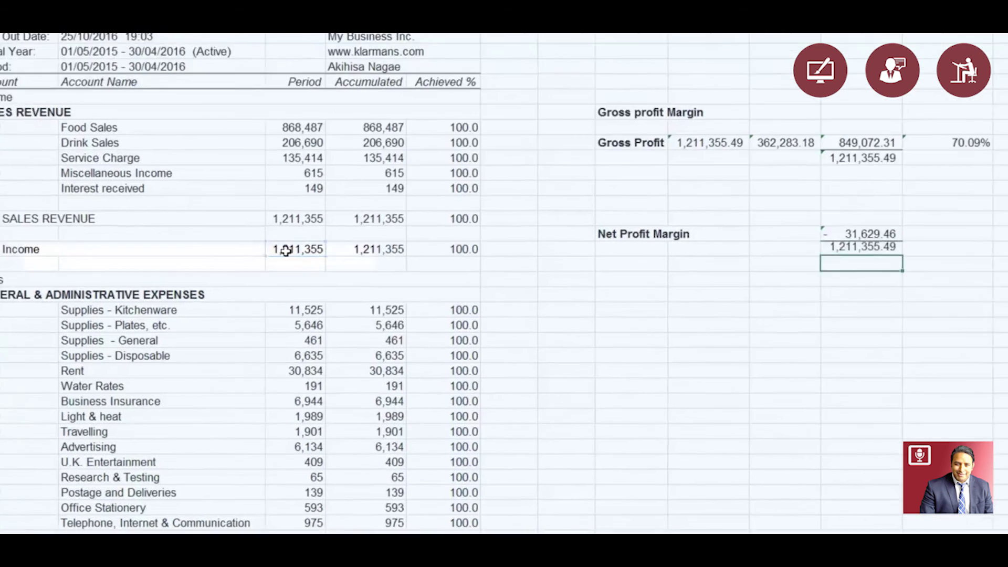
Calculate the net profit margin in L15 by dividing K15 by K16
click(946, 238)
text(+)
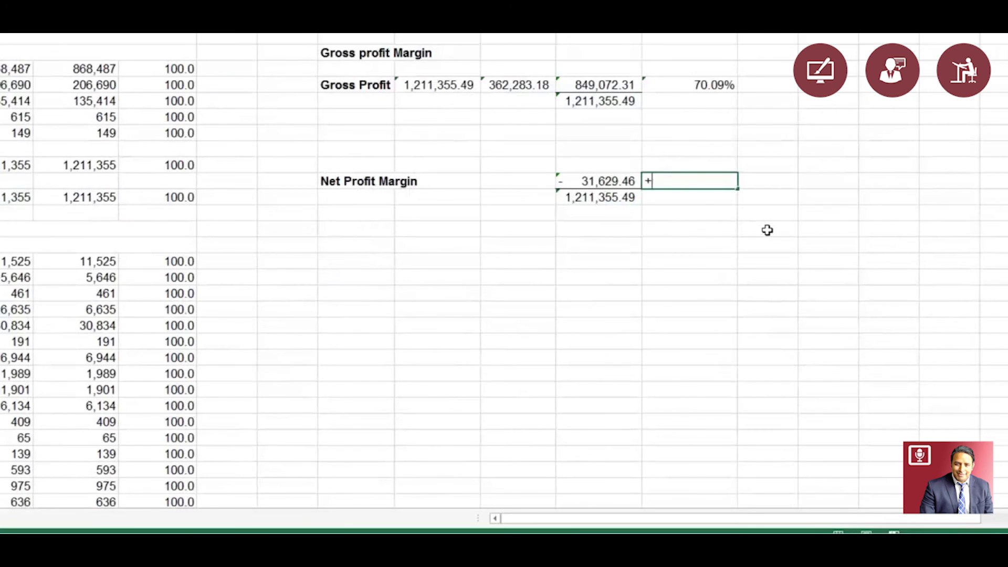
key(Left)
text(/)
click(633, 198)
key(Return)
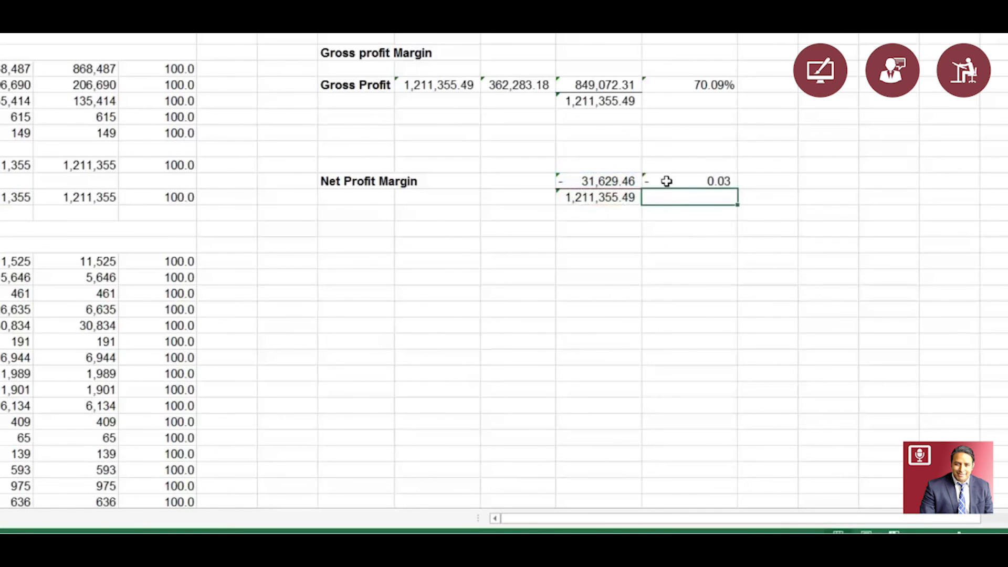
Format the net profit margin in L15 as a percentage with 2 decimal places
right_click(665, 181)
click(759, 404)
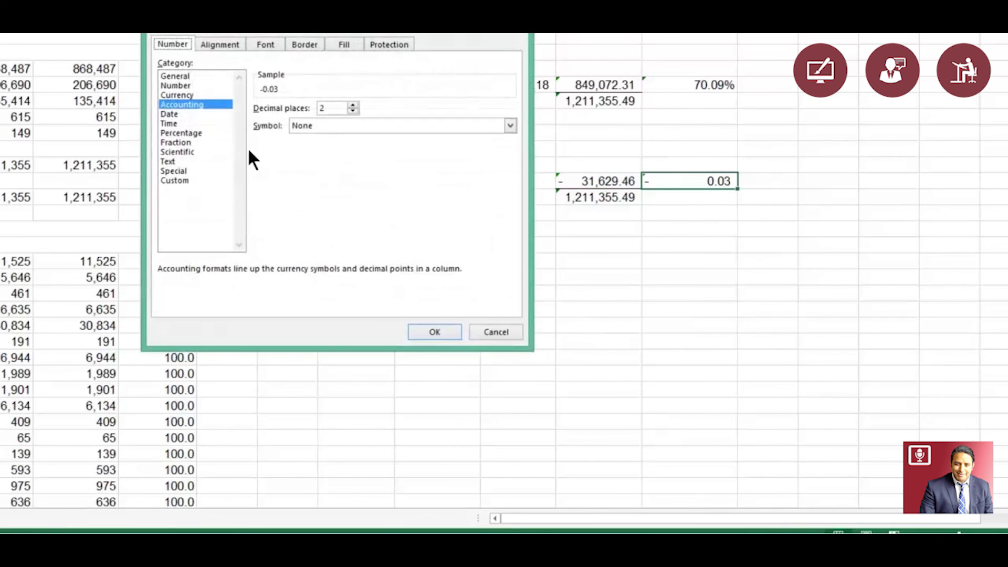
click(202, 133)
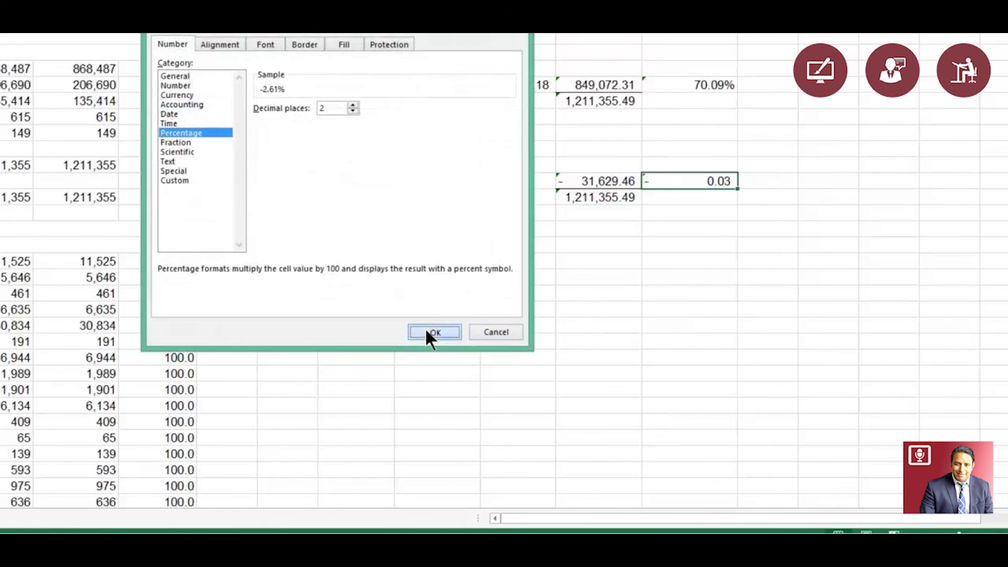
click(428, 332)
click(888, 360)
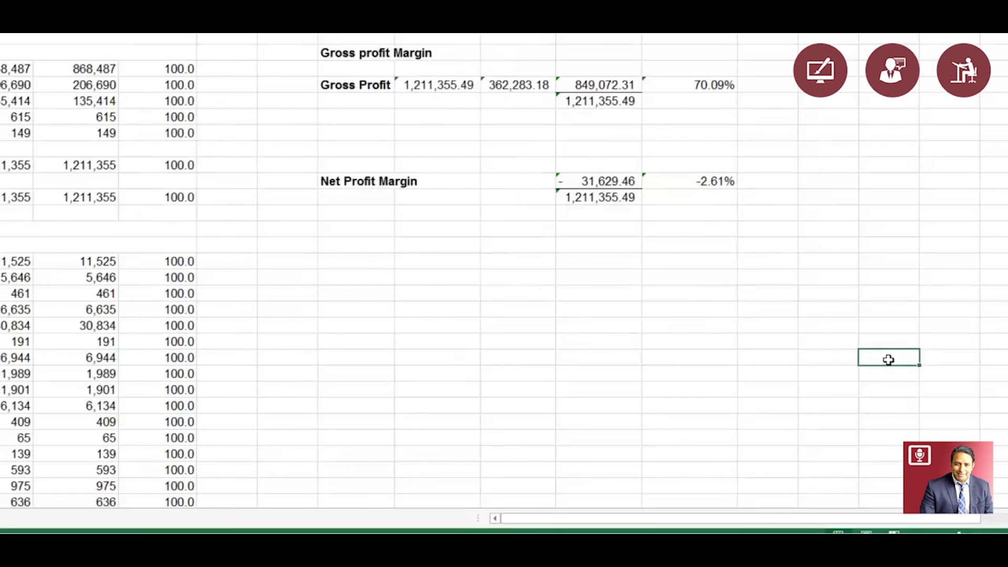